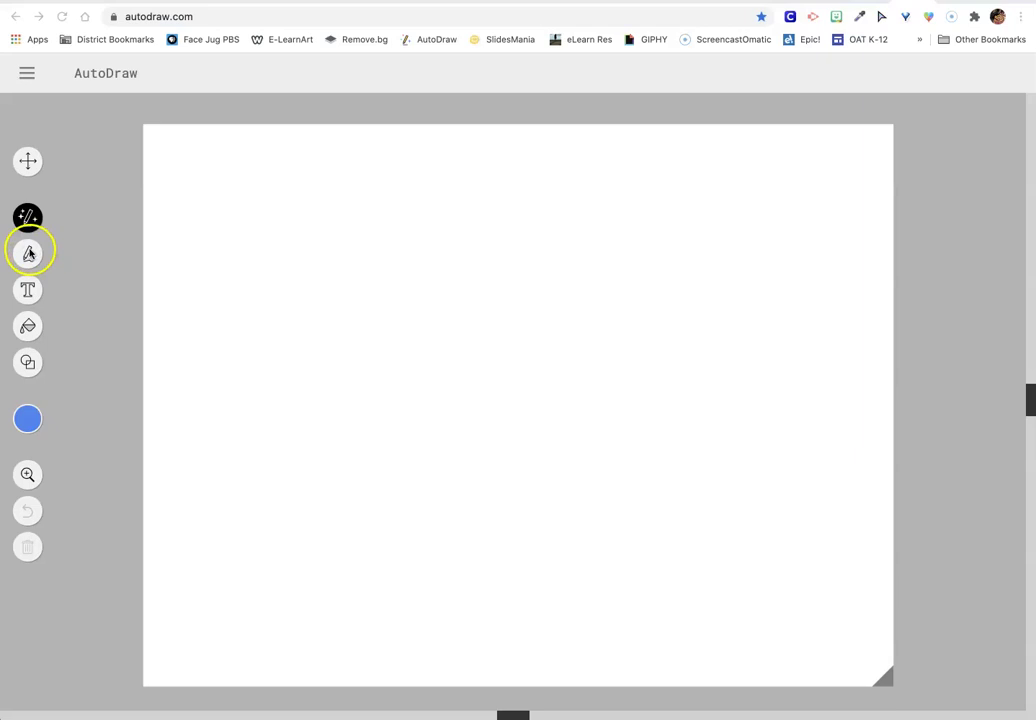
Step: Open the AutoDraw main menu and close it again
{"action": "left_click", "coordinate": [26, 75]}
{"action": "left_click", "coordinate": [26, 75]}
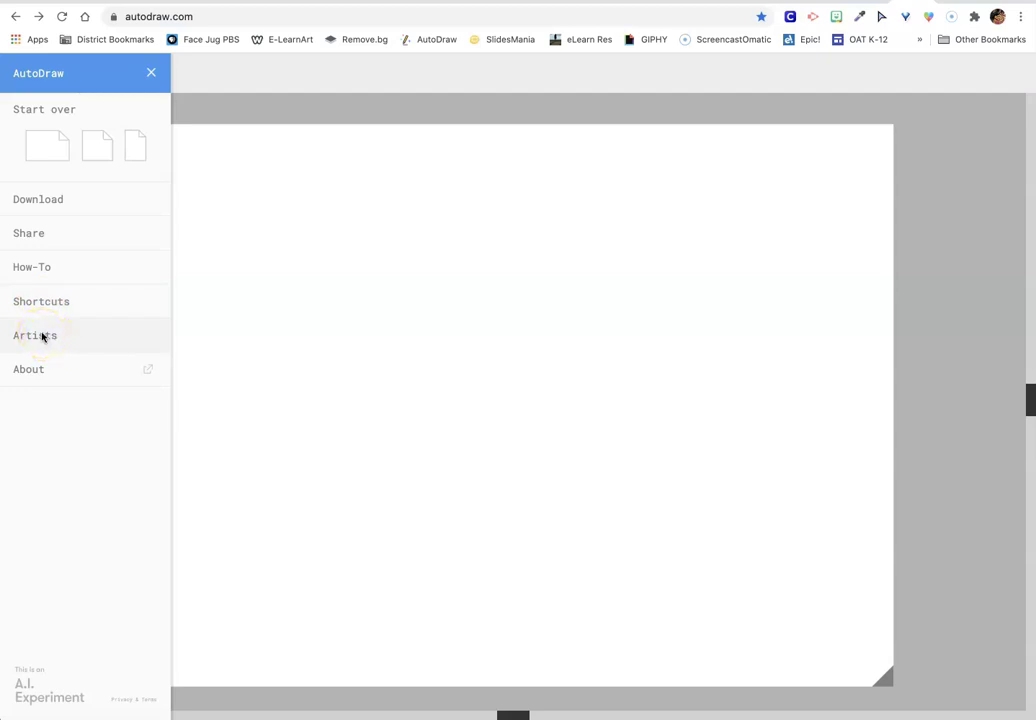
{"action": "left_click", "coordinate": [151, 73]}
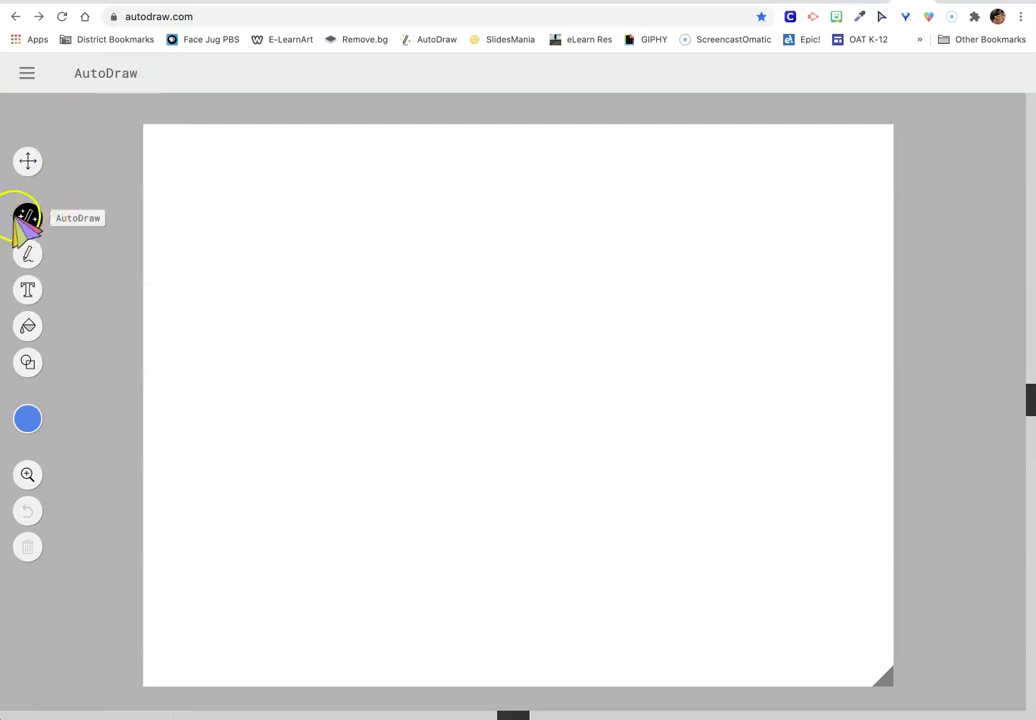
Step: Switch to the Draw pencil tool and choose red from the colour palette
{"action": "left_click", "coordinate": [28, 254]}
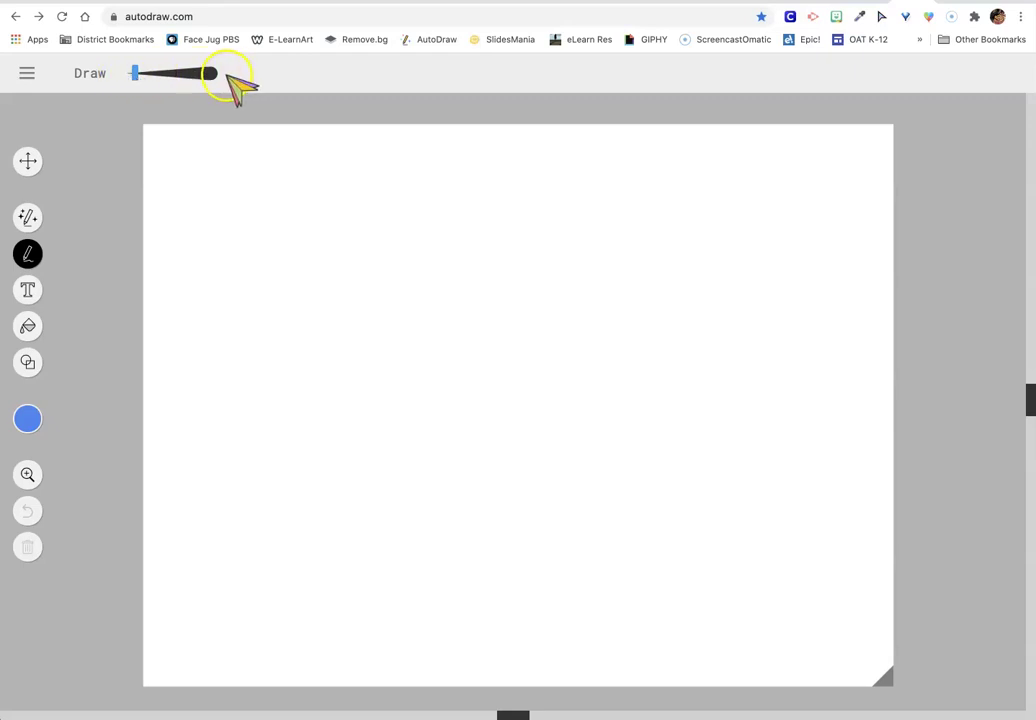
{"action": "left_click", "coordinate": [28, 419]}
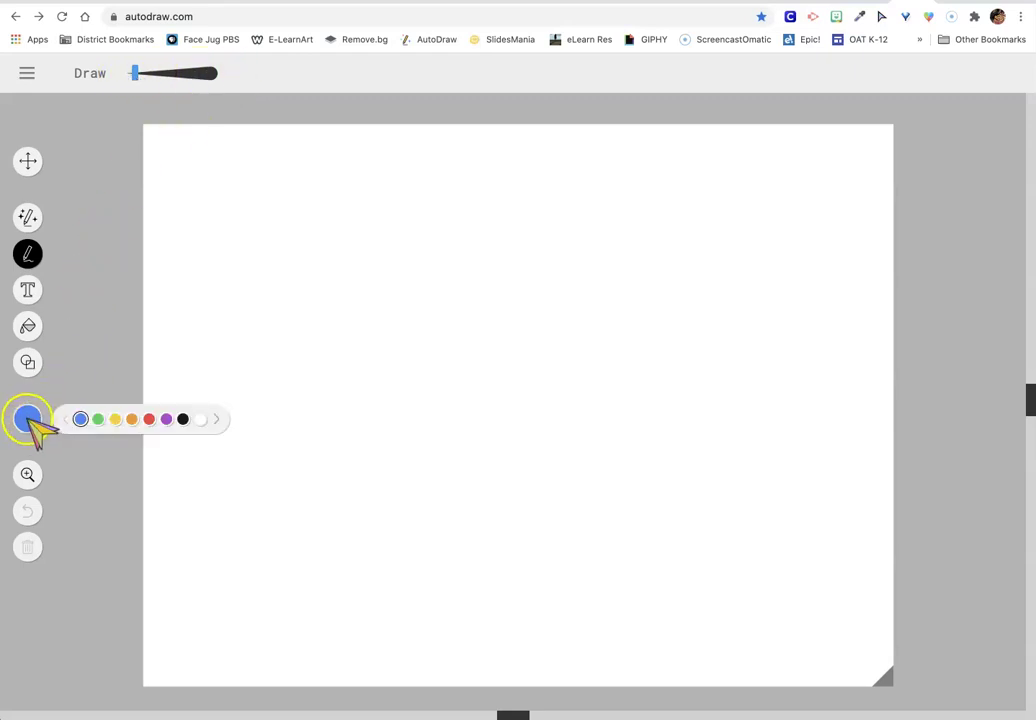
{"action": "left_click", "coordinate": [216, 419]}
{"action": "left_click", "coordinate": [216, 419]}
{"action": "left_click", "coordinate": [216, 419]}
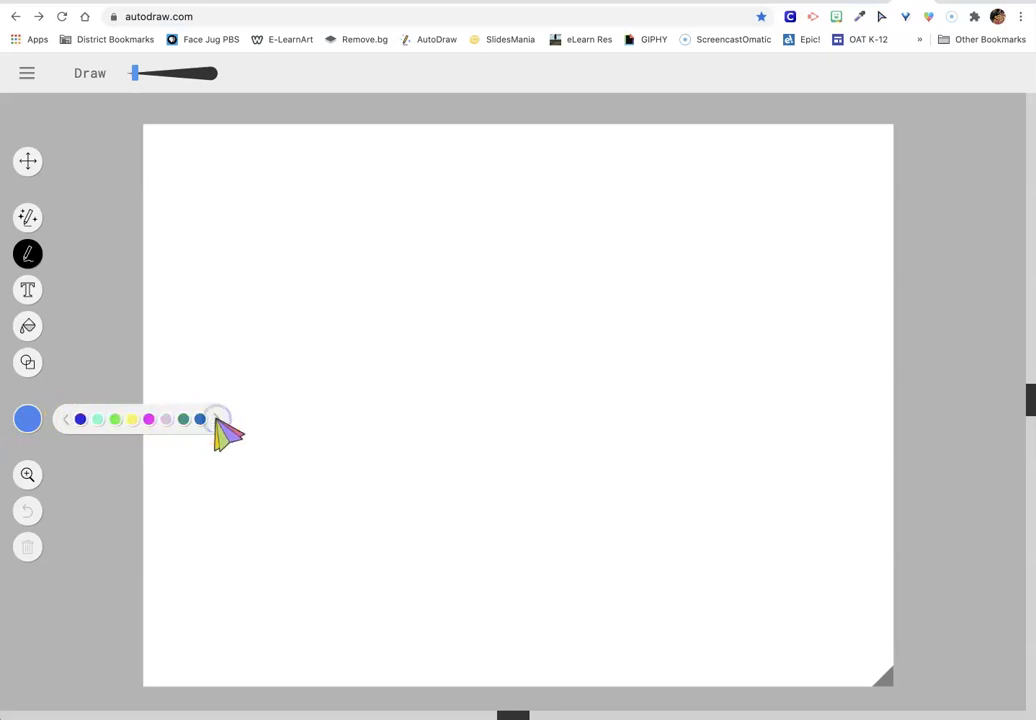
{"action": "left_click", "coordinate": [216, 419]}
{"action": "left_click", "coordinate": [216, 419]}
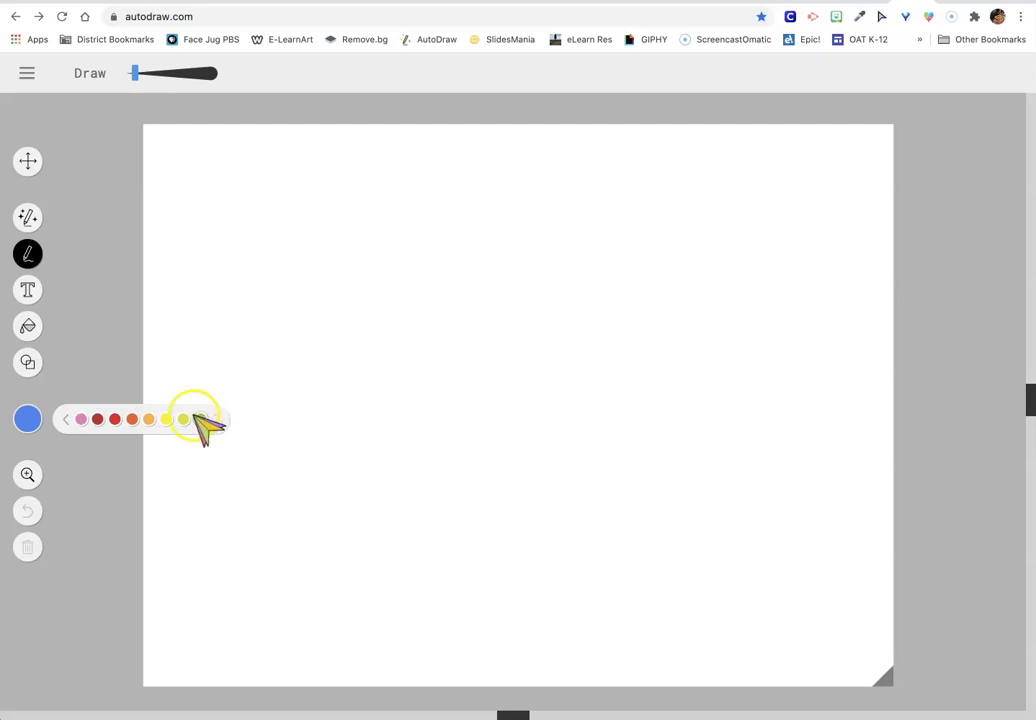
{"action": "left_click", "coordinate": [115, 419]}
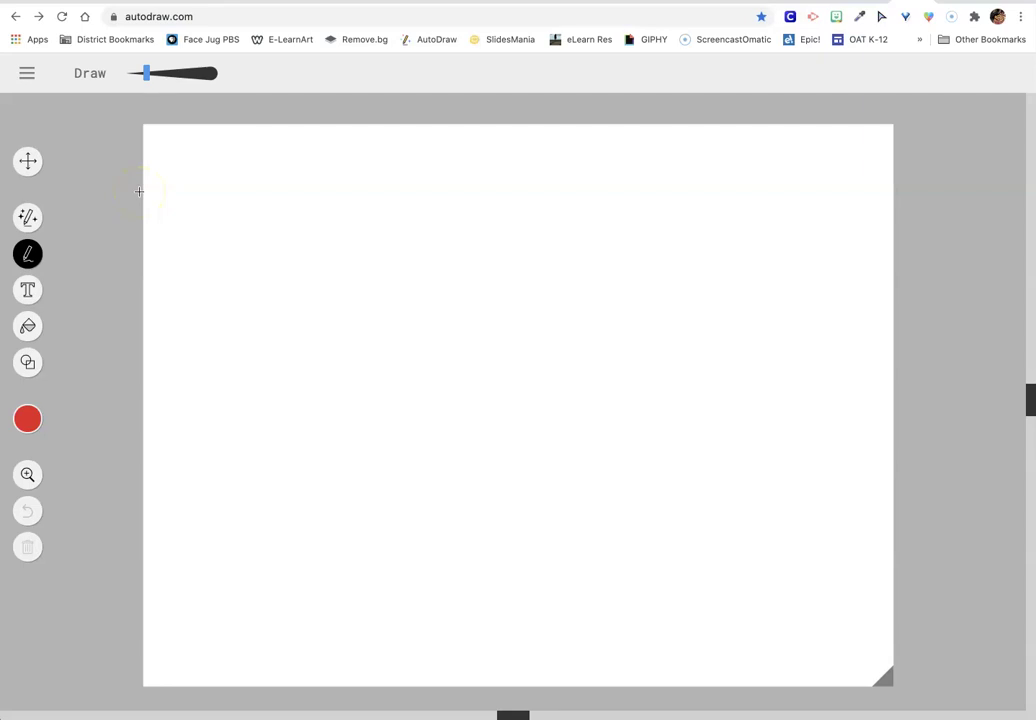
Step: Draw a red horizontal line across the canvas top, then switch to dark red
{"action": "left_click_drag", "start_coordinate": [167, 175], "coordinate": [731, 171]}
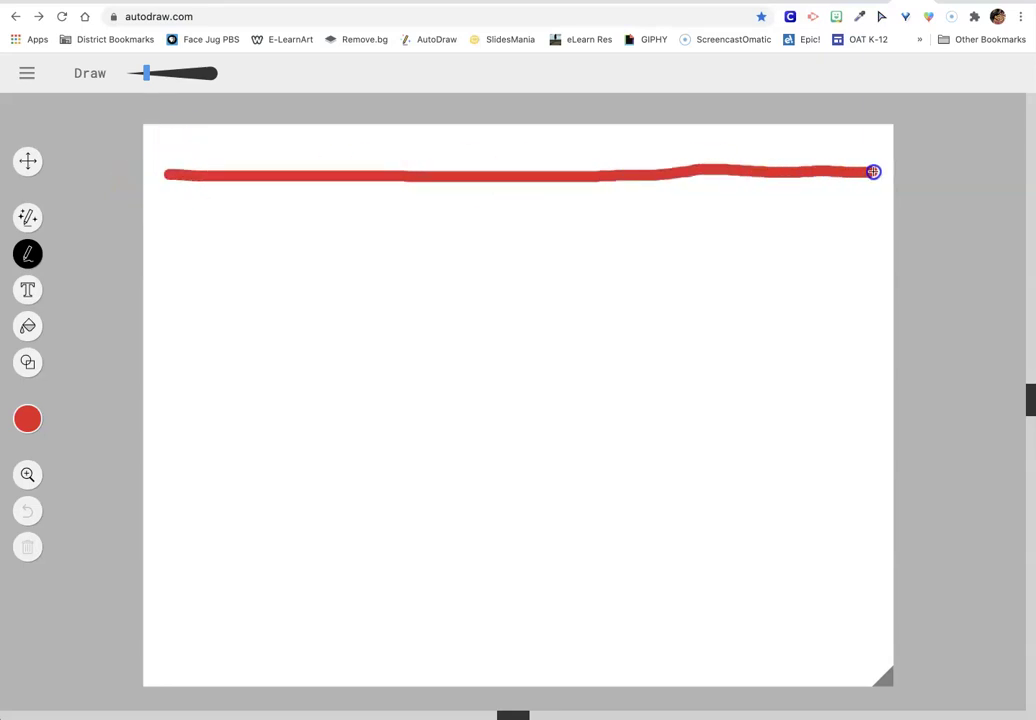
{"action": "left_click_drag", "start_coordinate": [873, 172], "coordinate": [873, 172]}
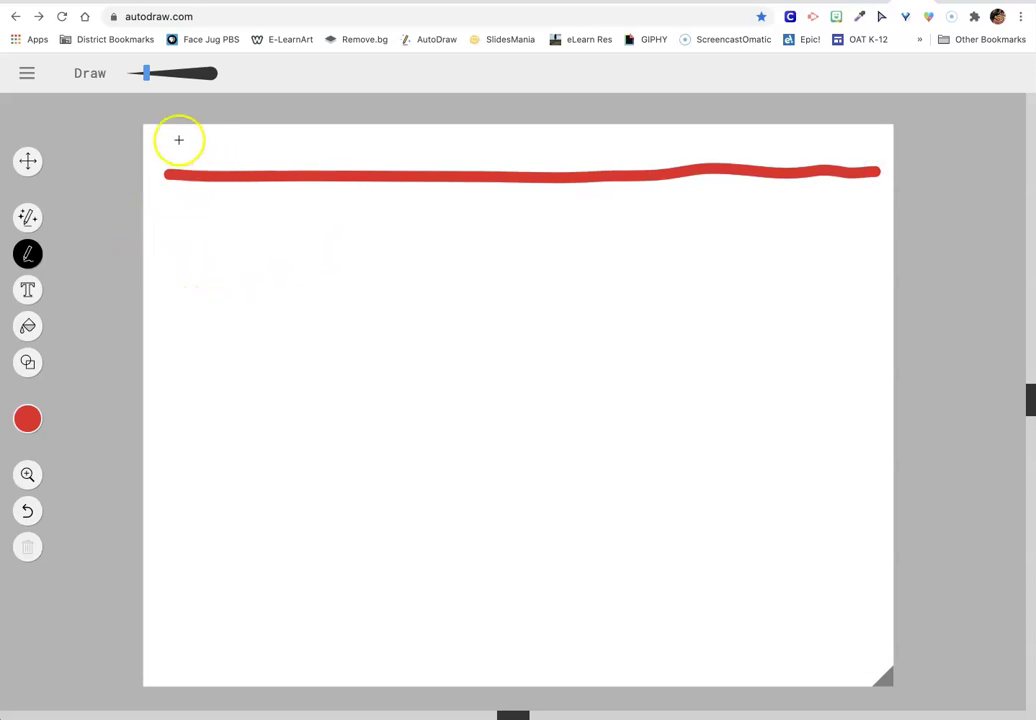
{"action": "left_click", "coordinate": [28, 419]}
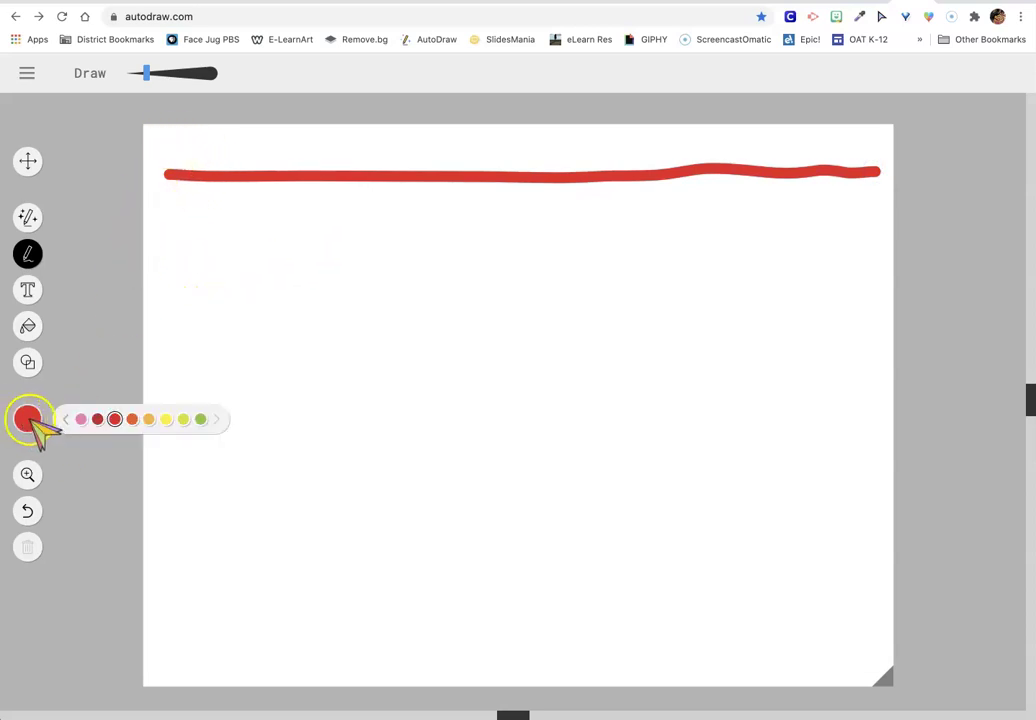
{"action": "left_click", "coordinate": [97, 419]}
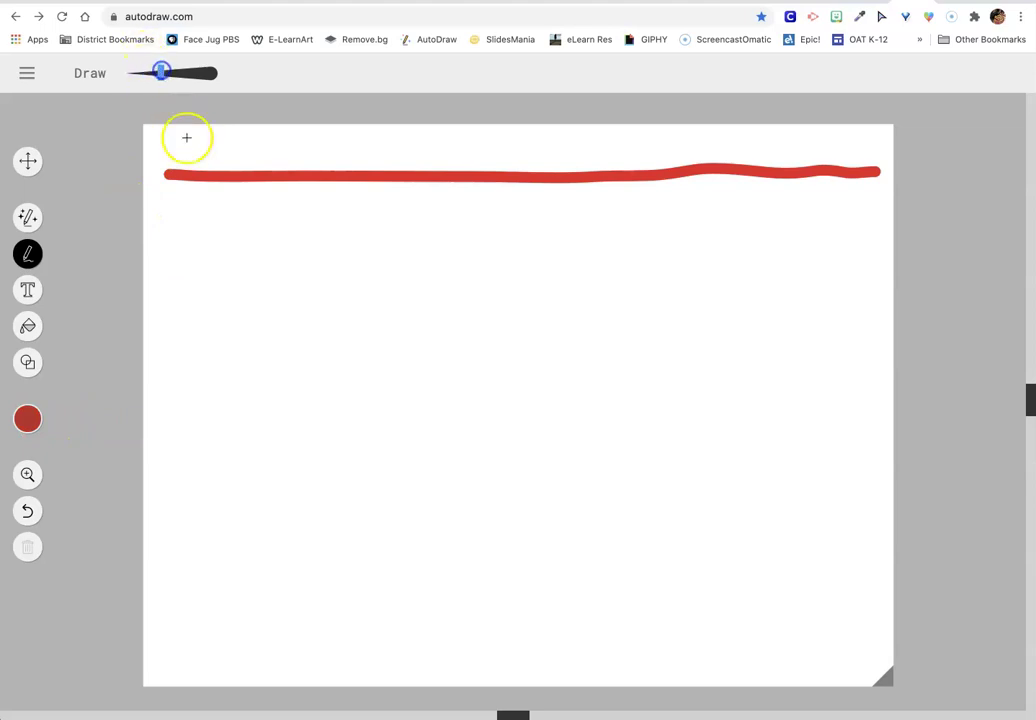
Step: Draw a dark red vertical line down the left side, then select green
{"action": "mouse_move", "coordinate": [181, 130]}
{"action": "left_mouse_down"}
{"action": "mouse_move", "coordinate": [194, 300]}
{"action": "mouse_move", "coordinate": [192, 670]}
{"action": "left_mouse_up"}
{"action": "left_click", "coordinate": [28, 419]}
{"action": "left_click", "coordinate": [201, 420]}
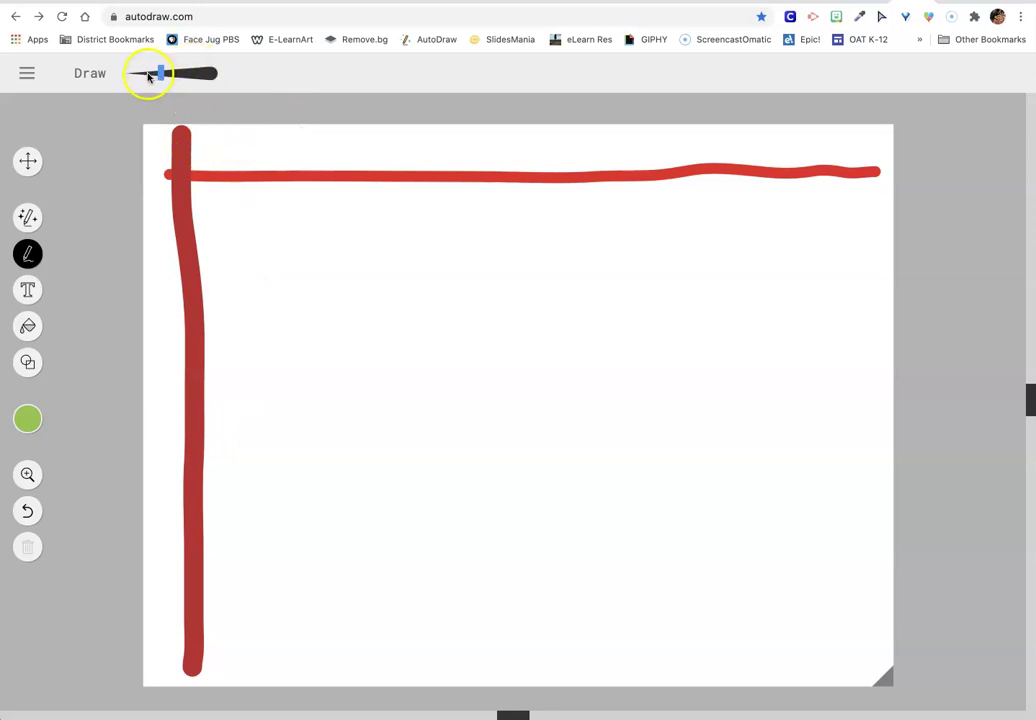
Step: Thin the brush and draw six short green diagonal strokes along the canvas top
{"action": "left_click", "coordinate": [148, 76]}
{"action": "left_click_drag", "start_coordinate": [232, 130], "coordinate": [192, 163]}
{"action": "left_click_drag", "start_coordinate": [331, 129], "coordinate": [286, 168]}
{"action": "left_click_drag", "start_coordinate": [386, 129], "coordinate": [333, 170]}
{"action": "left_click_drag", "start_coordinate": [434, 130], "coordinate": [382, 171]}
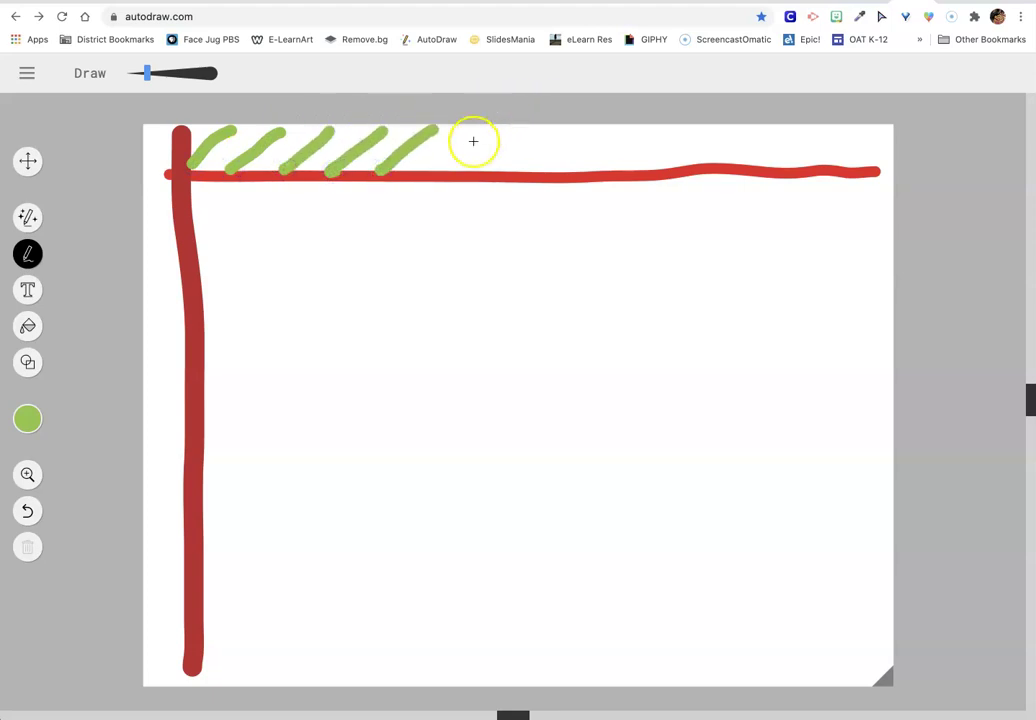
{"action": "left_click_drag", "start_coordinate": [465, 131], "coordinate": [513, 168]}
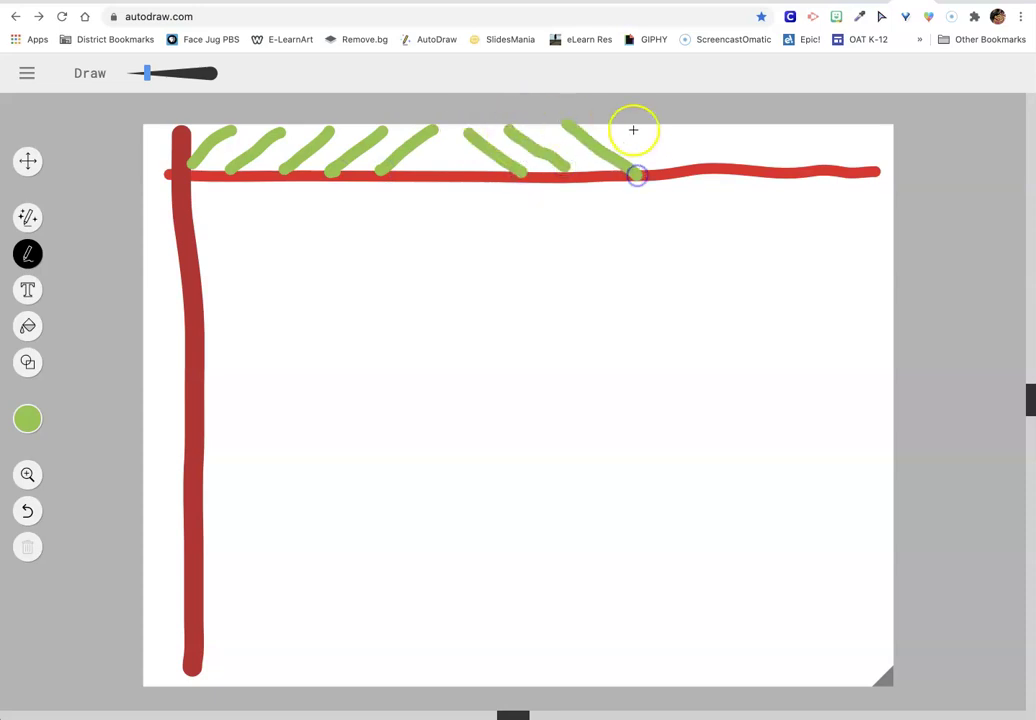
{"action": "left_click_drag", "start_coordinate": [633, 130], "coordinate": [676, 168]}
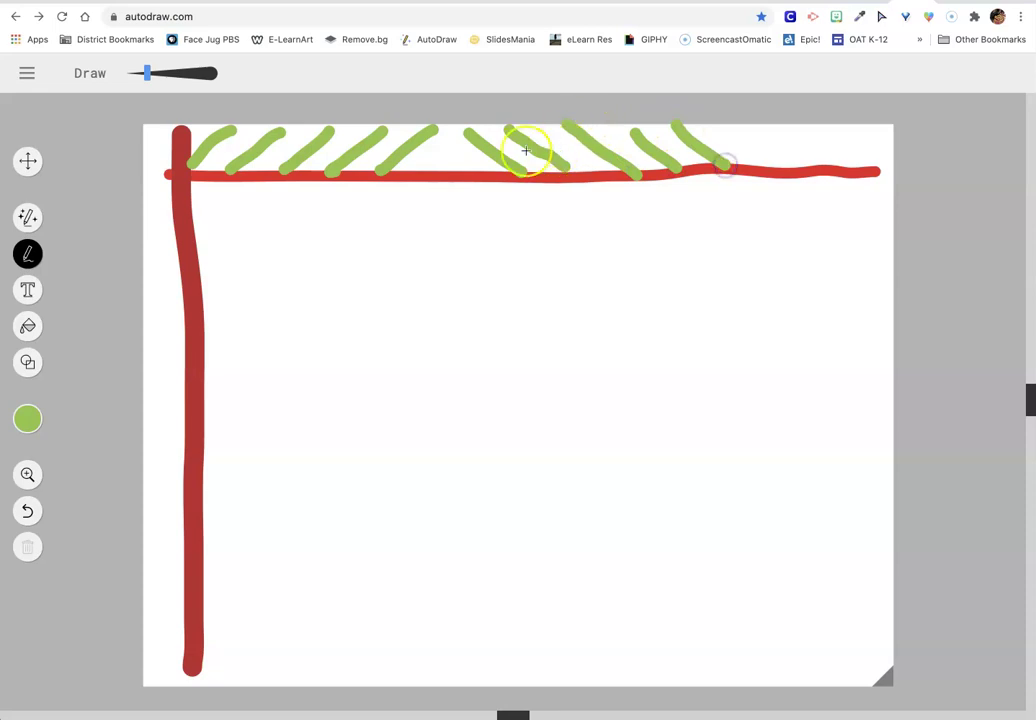
Step: Switch to pink and draw five diagonals crossing the right-hand green strokes
{"action": "left_click", "coordinate": [29, 419]}
{"action": "left_click", "coordinate": [81, 419]}
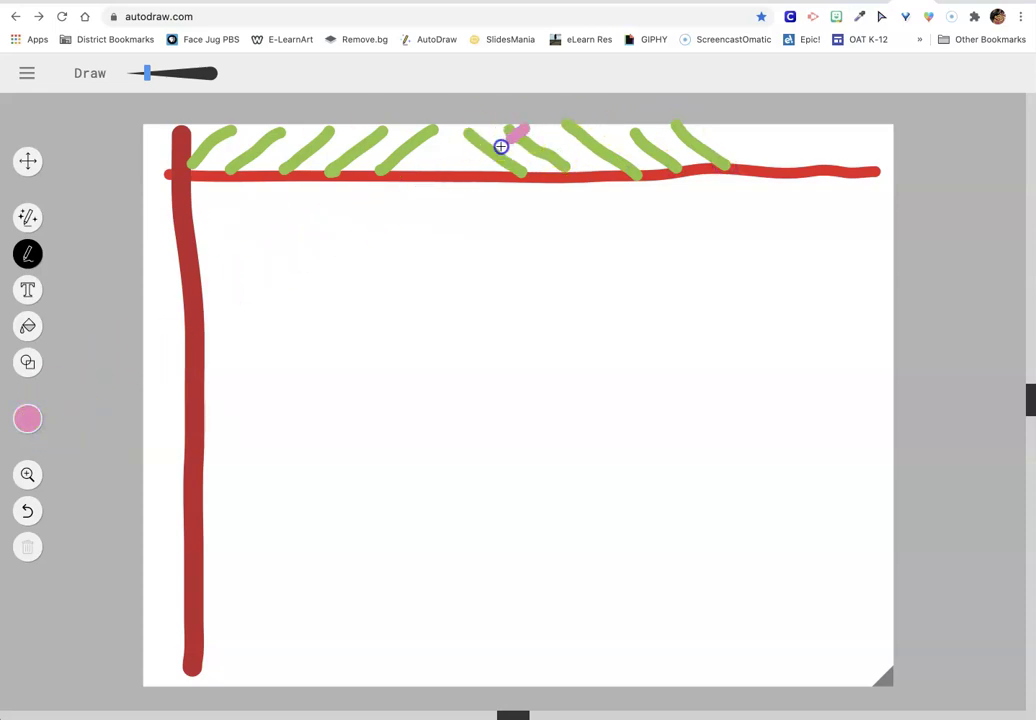
{"action": "left_click_drag", "start_coordinate": [569, 130], "coordinate": [511, 166]}
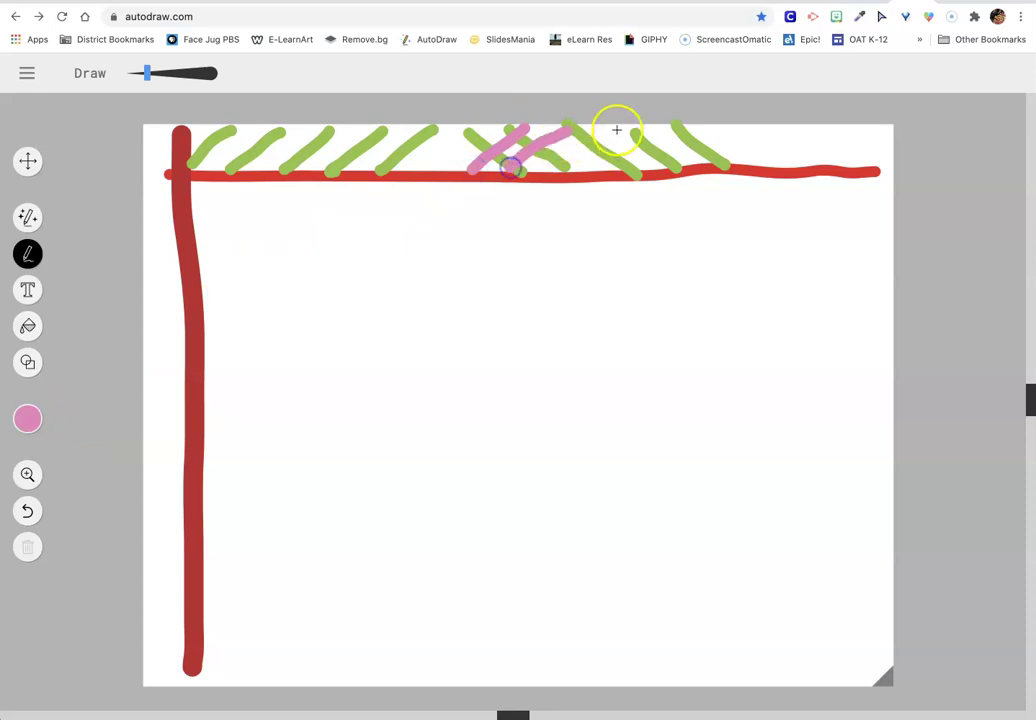
{"action": "left_click_drag", "start_coordinate": [606, 132], "coordinate": [542, 182]}
{"action": "left_click_drag", "start_coordinate": [657, 126], "coordinate": [590, 175]}
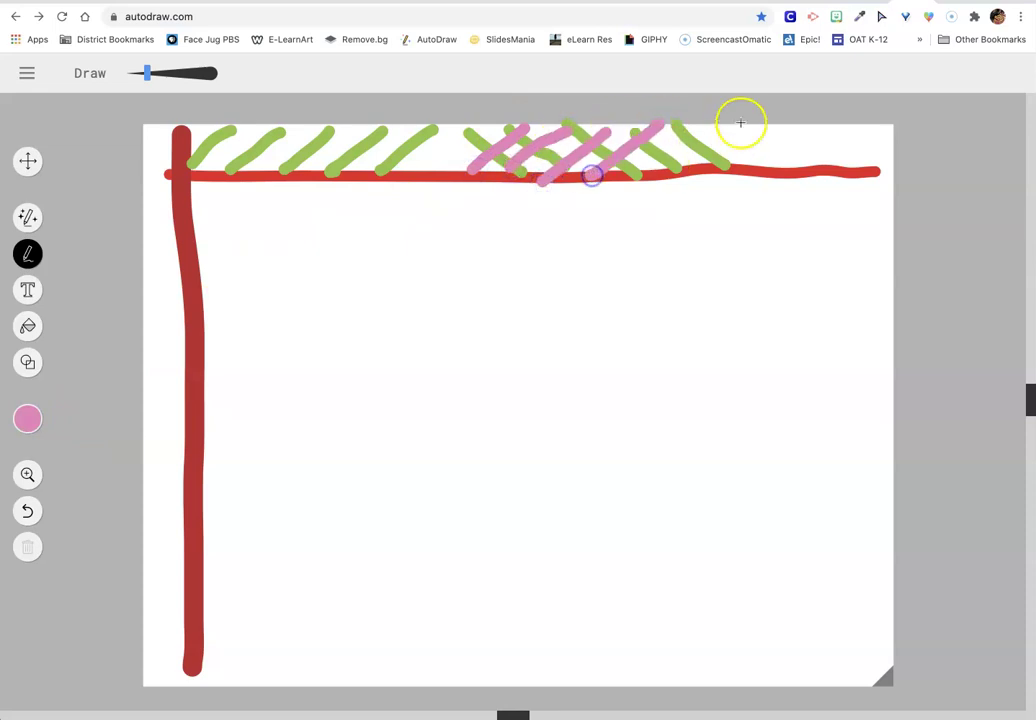
{"action": "left_click_drag", "start_coordinate": [694, 132], "coordinate": [664, 157]}
{"action": "left_click_drag", "start_coordinate": [733, 136], "coordinate": [702, 157]}
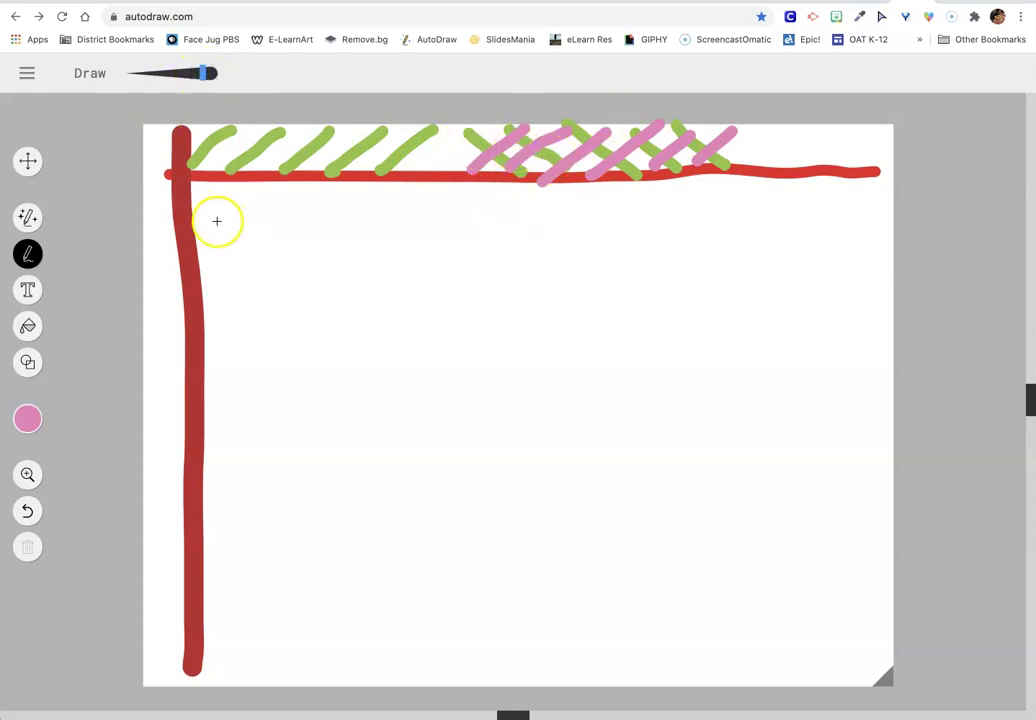
Step: Draw thick pink pills below the red line, then undo them
{"action": "left_click_drag", "start_coordinate": [217, 221], "coordinate": [388, 222]}
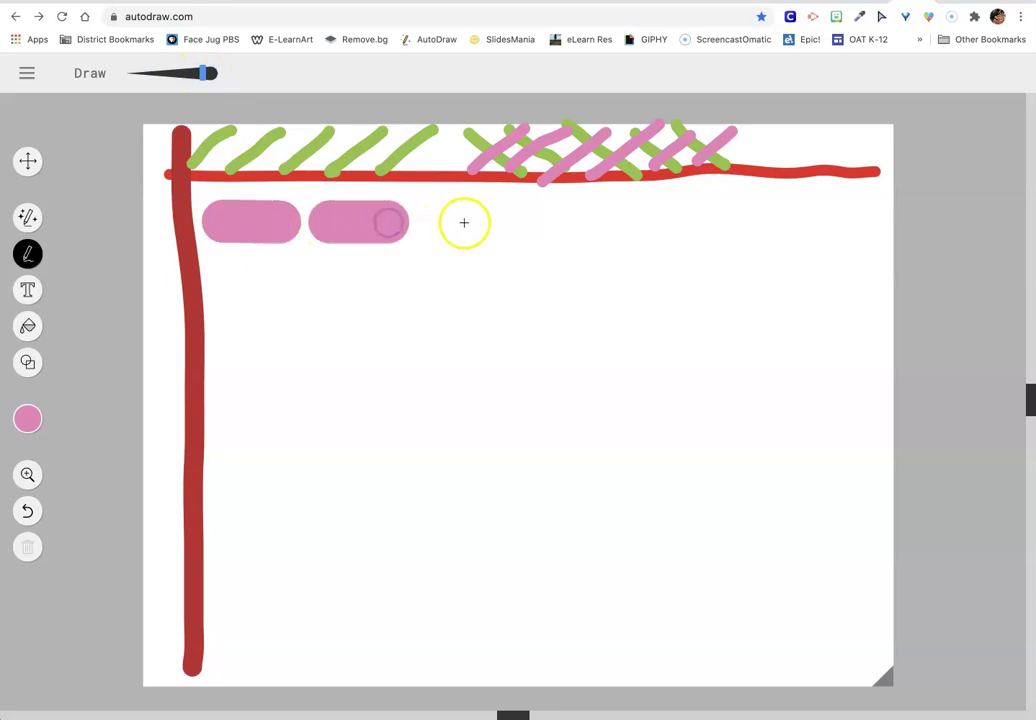
{"action": "left_click_drag", "start_coordinate": [469, 222], "coordinate": [513, 222]}
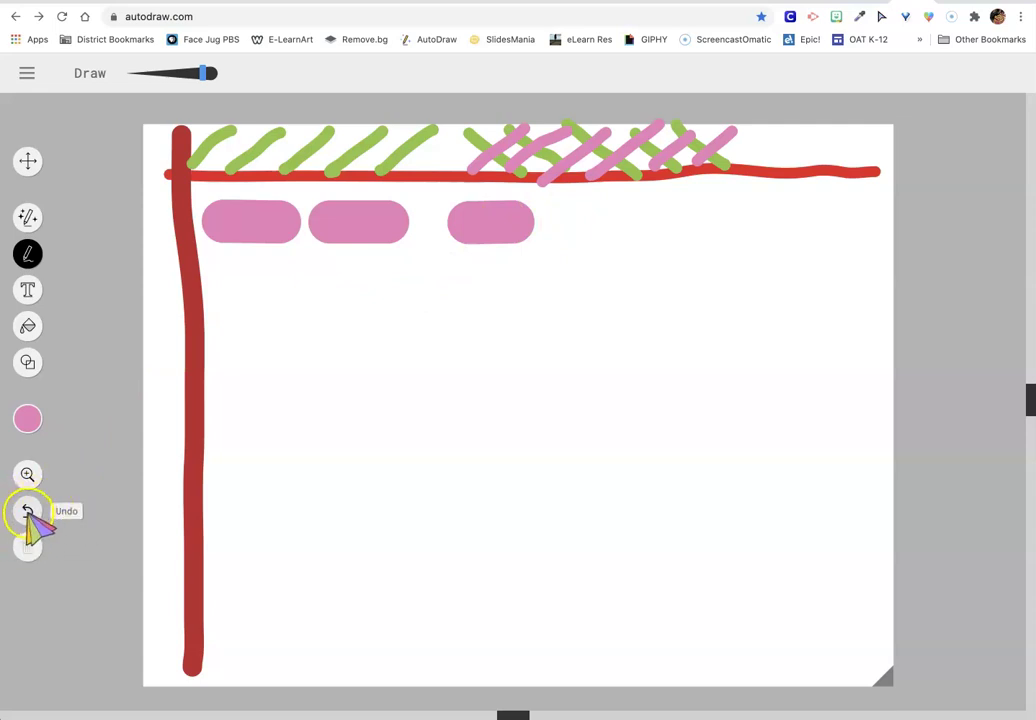
{"action": "left_click", "coordinate": [28, 512]}
{"action": "left_click", "coordinate": [28, 512]}
{"action": "left_click", "coordinate": [28, 512]}
Step: Draw a row of thick dark blue dashes below the red line, then pick light blue
{"action": "left_click", "coordinate": [28, 419]}
{"action": "left_click", "coordinate": [65, 420]}
{"action": "left_click", "coordinate": [97, 419]}
{"action": "left_click_drag", "start_coordinate": [217, 231], "coordinate": [302, 225]}
{"action": "left_click_drag", "start_coordinate": [369, 224], "coordinate": [428, 224]}
{"action": "left_click_drag", "start_coordinate": [502, 223], "coordinate": [868, 223]}
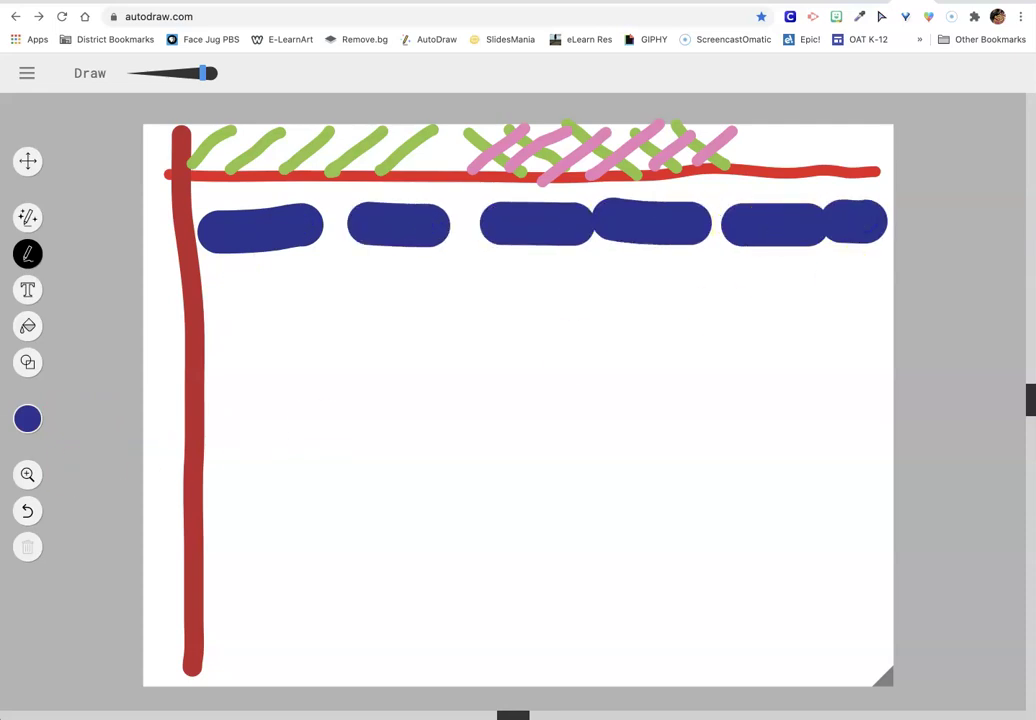
{"action": "left_click", "coordinate": [30, 419]}
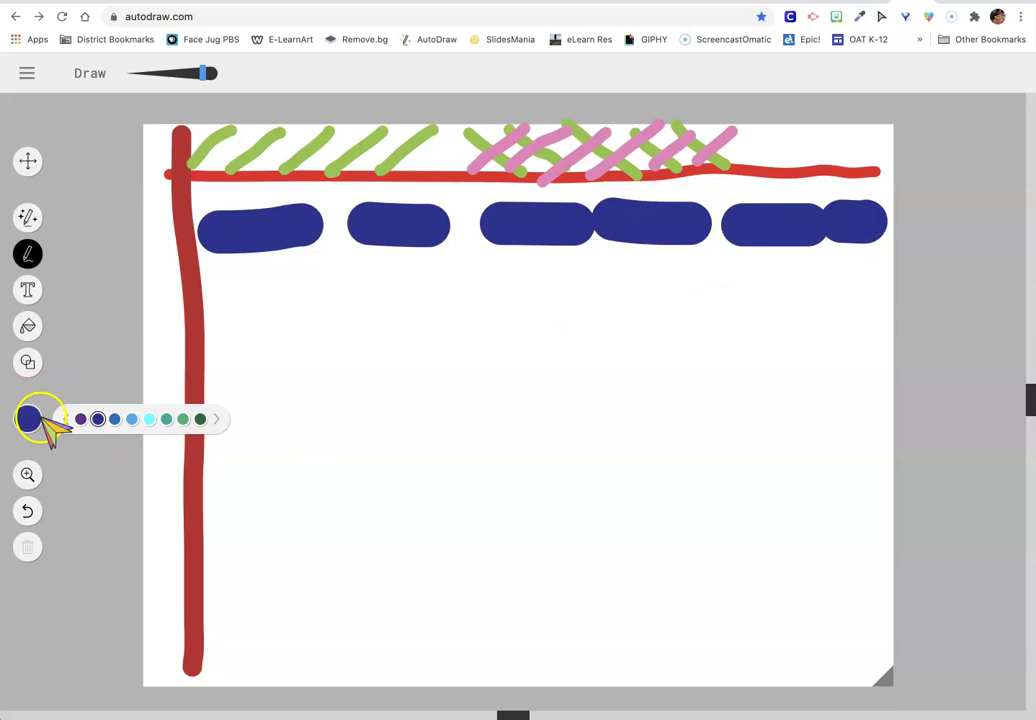
{"action": "left_click", "coordinate": [133, 420]}
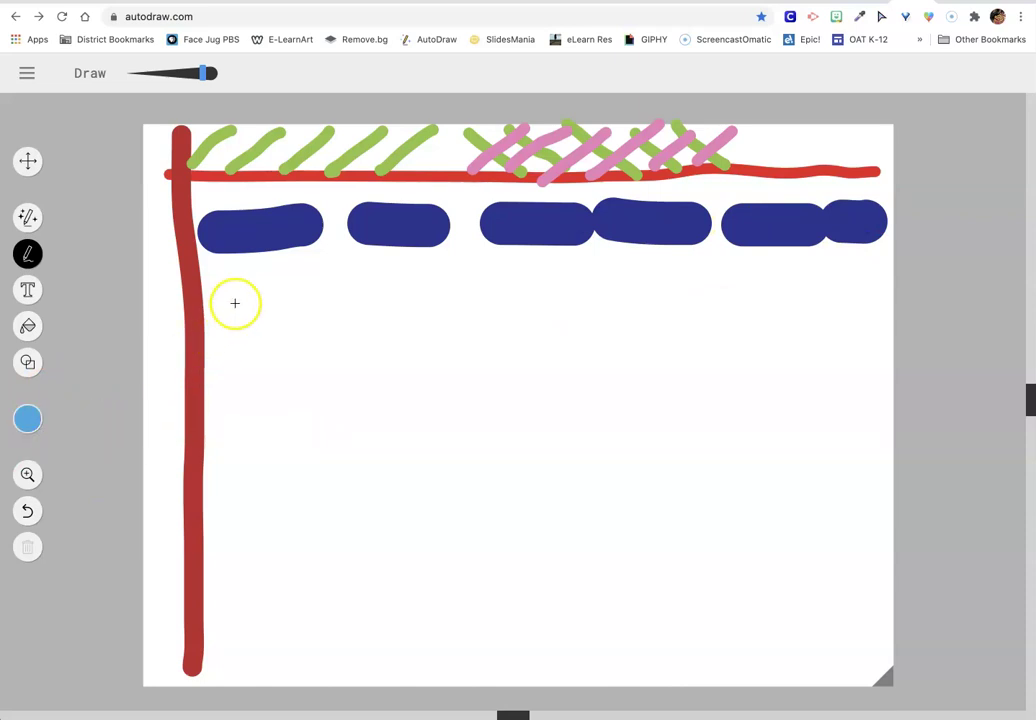
Step: Thin the brush and draw a light-blue zigzag beneath the dark blue dashes
{"action": "left_click", "coordinate": [169, 74]}
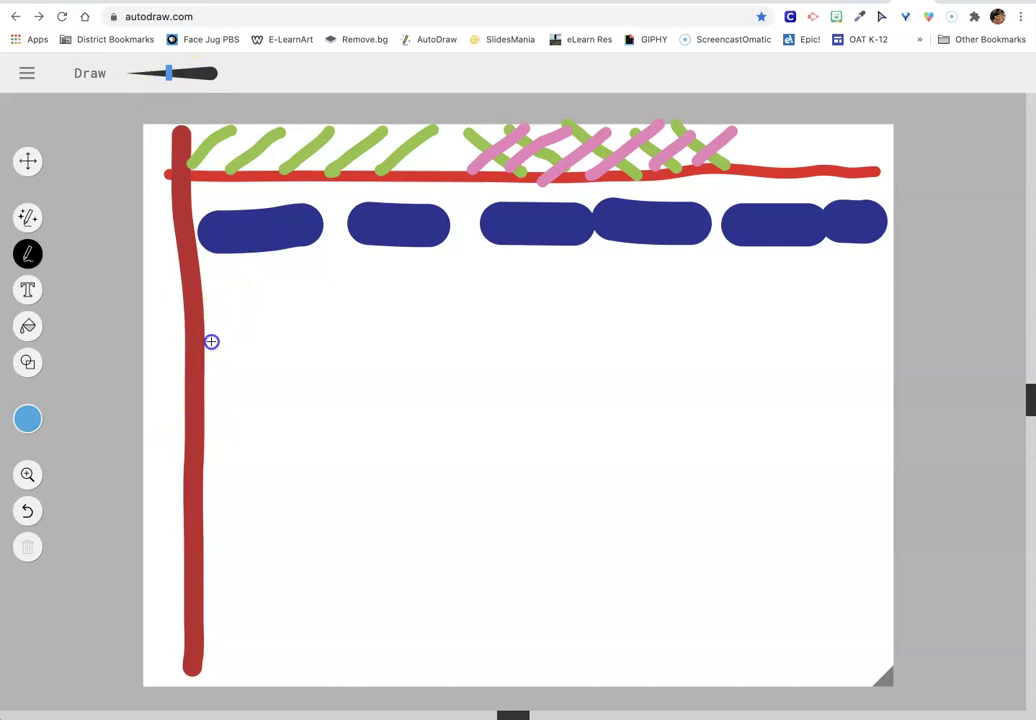
{"action": "mouse_move", "coordinate": [211, 342]}
{"action": "left_mouse_down"}
{"action": "mouse_move", "coordinate": [259, 264]}
{"action": "mouse_move", "coordinate": [325, 333]}
{"action": "mouse_move", "coordinate": [374, 261]}
{"action": "mouse_move", "coordinate": [436, 342]}
{"action": "mouse_move", "coordinate": [458, 301]}
{"action": "mouse_move", "coordinate": [498, 341]}
{"action": "mouse_move", "coordinate": [518, 252]}
{"action": "mouse_move", "coordinate": [587, 392]}
{"action": "mouse_move", "coordinate": [611, 292]}
{"action": "left_mouse_up"}
{"action": "mouse_move", "coordinate": [680, 310]}
{"action": "left_mouse_down"}
{"action": "mouse_move", "coordinate": [702, 252]}
{"action": "mouse_move", "coordinate": [755, 340]}
{"action": "mouse_move", "coordinate": [796, 235]}
{"action": "mouse_move", "coordinate": [843, 328]}
{"action": "mouse_move", "coordinate": [869, 266]}
{"action": "left_mouse_up"}
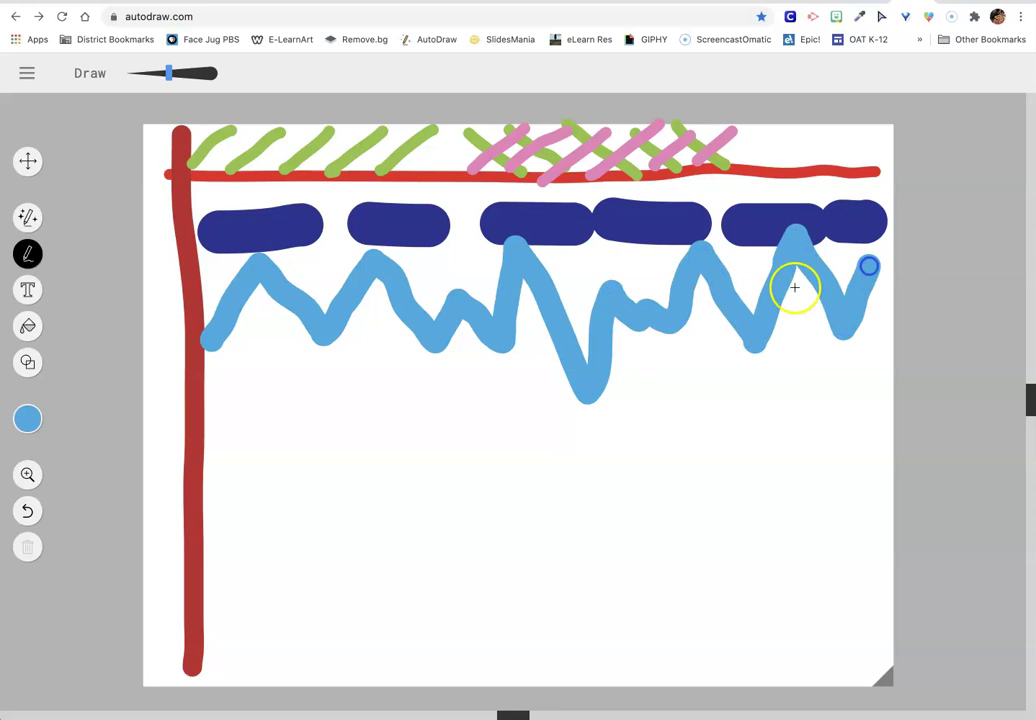
Step: Switch to dark green and draw a looping line under the zigzag to the right edge
{"action": "left_click", "coordinate": [26, 420]}
{"action": "left_click", "coordinate": [26, 420]}
{"action": "left_click", "coordinate": [24, 421]}
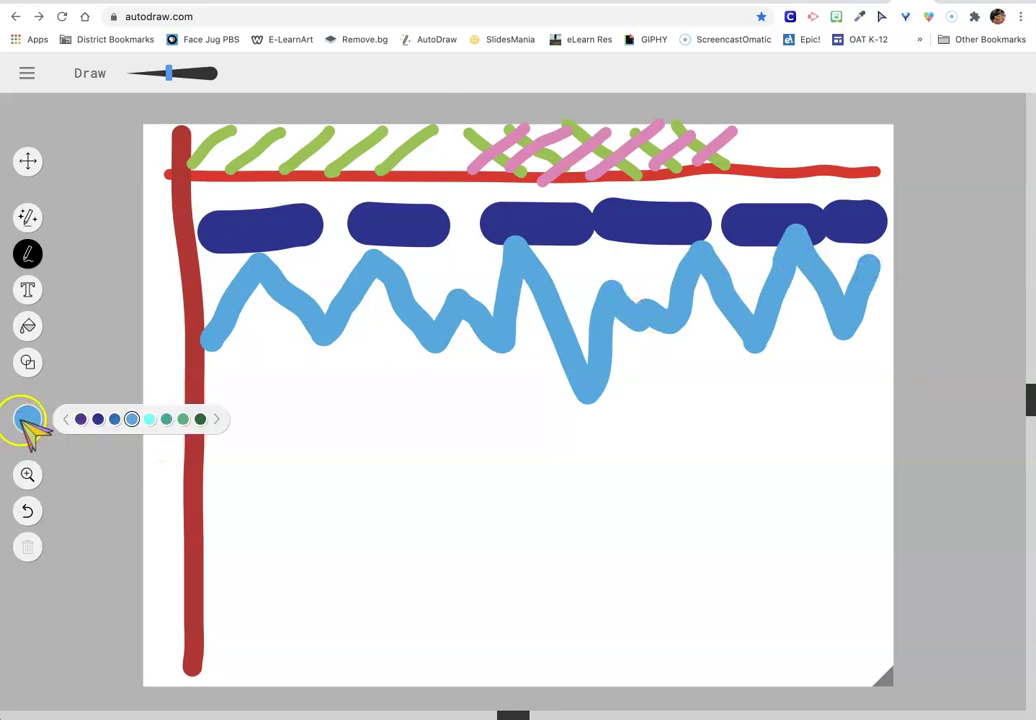
{"action": "left_click", "coordinate": [200, 419]}
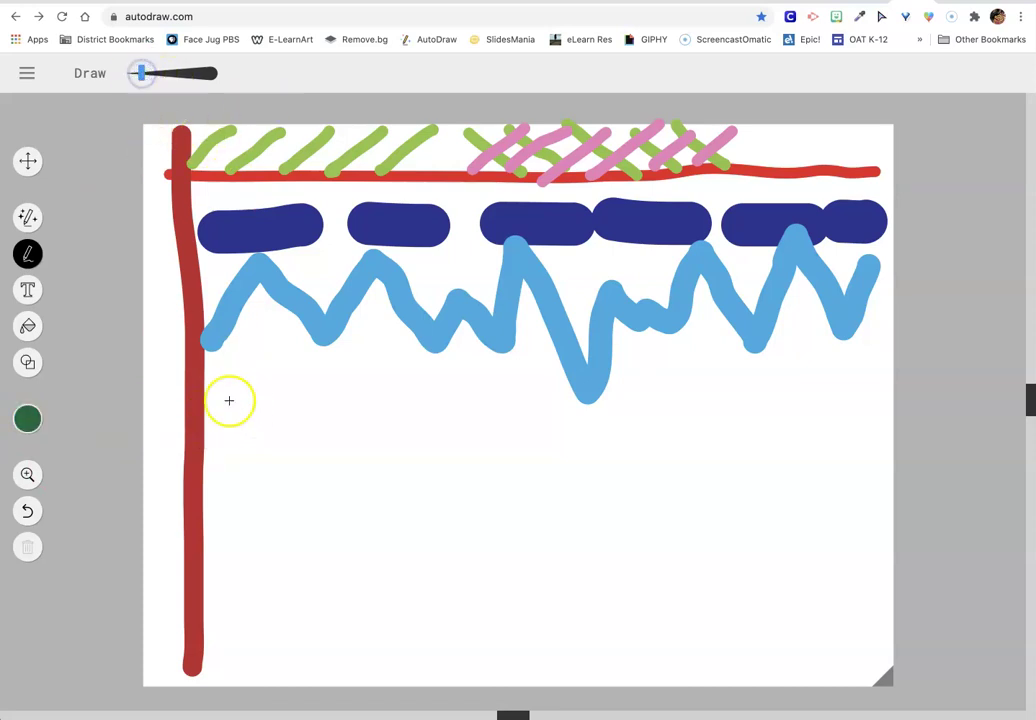
{"action": "mouse_move", "coordinate": [215, 414]}
{"action": "left_mouse_down"}
{"action": "mouse_move", "coordinate": [281, 377]}
{"action": "mouse_move", "coordinate": [273, 345]}
{"action": "mouse_move", "coordinate": [254, 377]}
{"action": "mouse_move", "coordinate": [275, 407]}
{"action": "mouse_move", "coordinate": [341, 398]}
{"action": "mouse_move", "coordinate": [334, 346]}
{"action": "mouse_move", "coordinate": [312, 367]}
{"action": "mouse_move", "coordinate": [343, 406]}
{"action": "mouse_move", "coordinate": [401, 388]}
{"action": "mouse_move", "coordinate": [404, 356]}
{"action": "left_mouse_up"}
{"action": "mouse_move", "coordinate": [404, 418]}
{"action": "left_mouse_down"}
{"action": "mouse_move", "coordinate": [467, 390]}
{"action": "mouse_move", "coordinate": [437, 356]}
{"action": "mouse_move", "coordinate": [431, 407]}
{"action": "mouse_move", "coordinate": [512, 403]}
{"action": "mouse_move", "coordinate": [525, 367]}
{"action": "mouse_move", "coordinate": [485, 366]}
{"action": "mouse_move", "coordinate": [509, 409]}
{"action": "mouse_move", "coordinate": [591, 383]}
{"action": "mouse_move", "coordinate": [575, 348]}
{"action": "mouse_move", "coordinate": [565, 370]}
{"action": "mouse_move", "coordinate": [620, 409]}
{"action": "mouse_move", "coordinate": [676, 368]}
{"action": "mouse_move", "coordinate": [641, 360]}
{"action": "mouse_move", "coordinate": [645, 399]}
{"action": "mouse_move", "coordinate": [718, 385]}
{"action": "mouse_move", "coordinate": [703, 336]}
{"action": "mouse_move", "coordinate": [738, 410]}
{"action": "mouse_move", "coordinate": [799, 363]}
{"action": "left_mouse_up"}
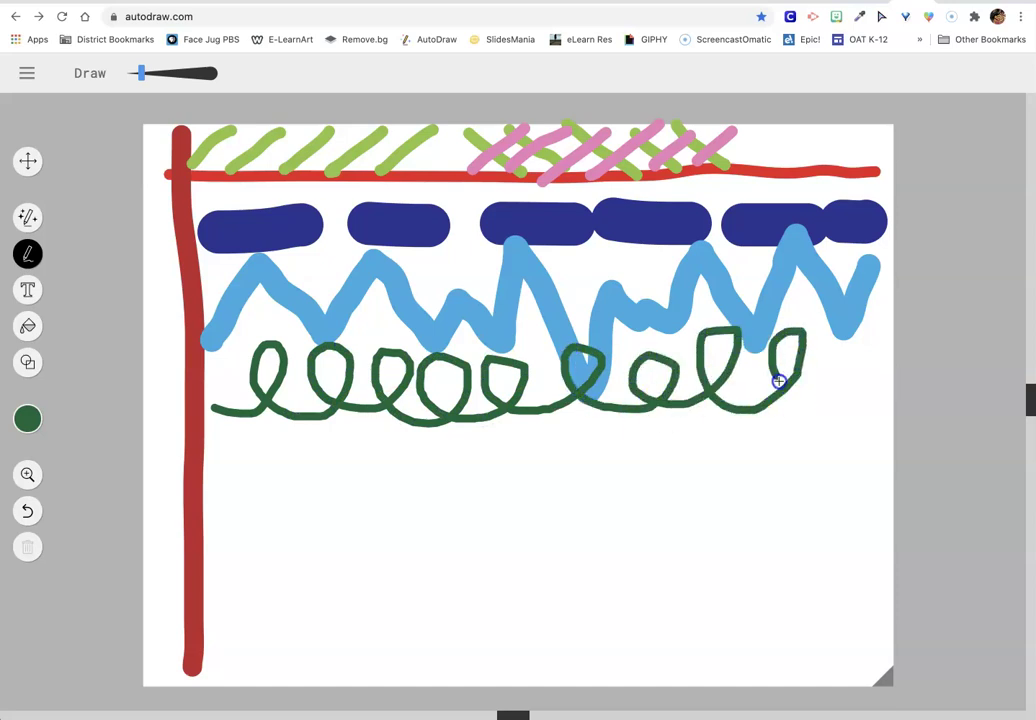
{"action": "left_click_drag", "start_coordinate": [854, 393], "coordinate": [887, 394]}
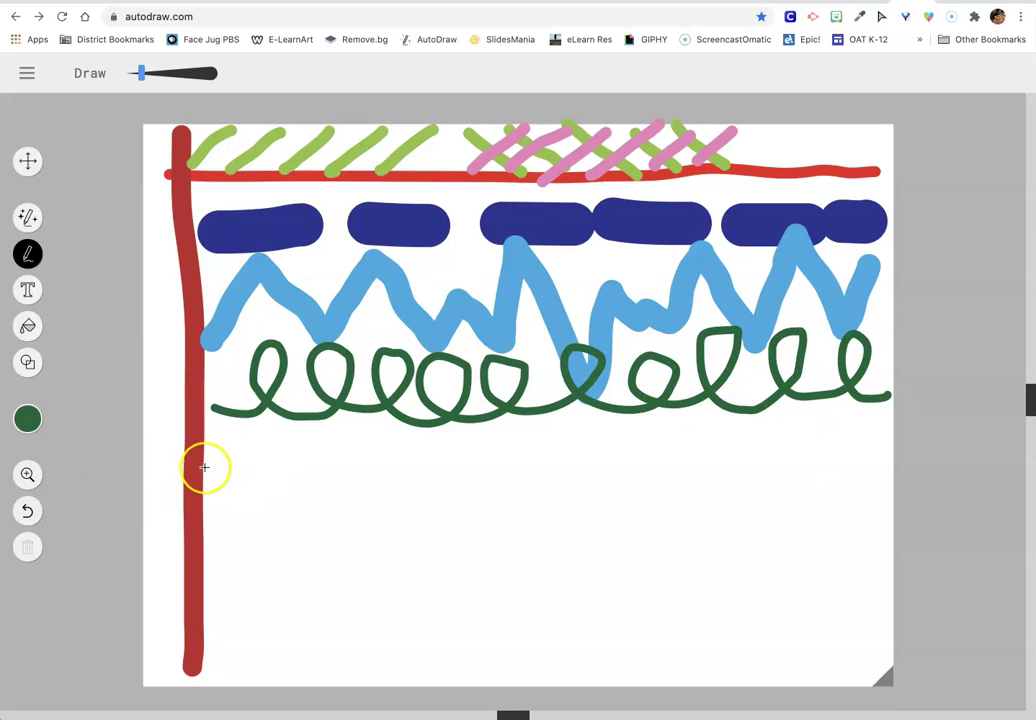
Step: Pick purple and draw three scalloped strokes spanning the canvas under the green loops
{"action": "left_click", "coordinate": [27, 418]}
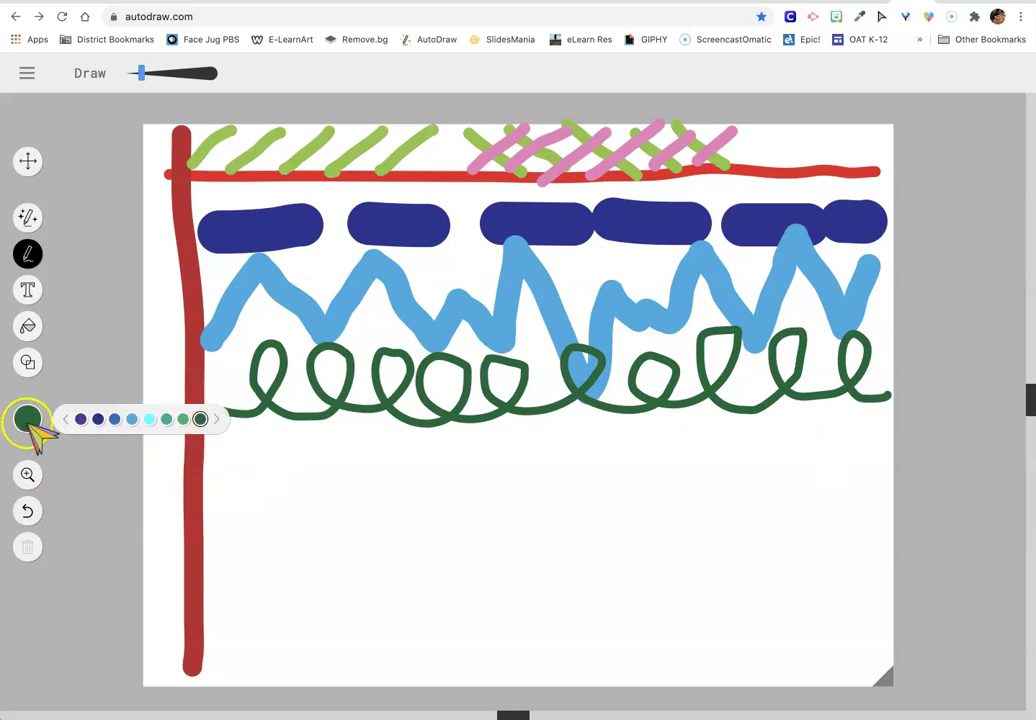
{"action": "left_click", "coordinate": [81, 419]}
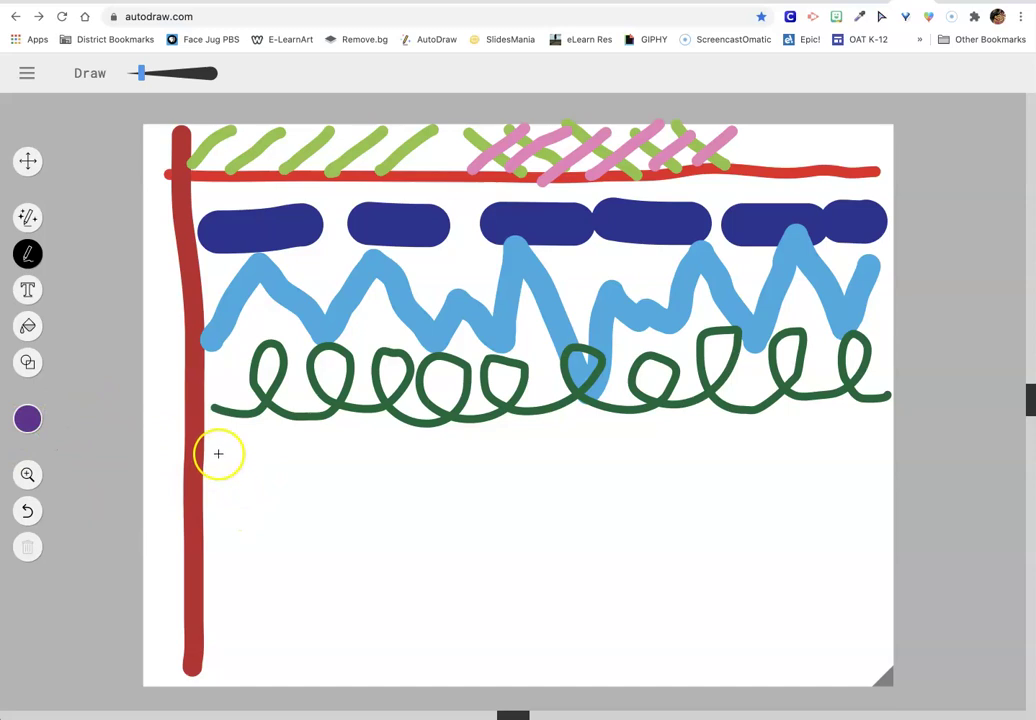
{"action": "mouse_move", "coordinate": [218, 454]}
{"action": "left_mouse_down"}
{"action": "mouse_move", "coordinate": [265, 493]}
{"action": "mouse_move", "coordinate": [311, 460]}
{"action": "left_mouse_up"}
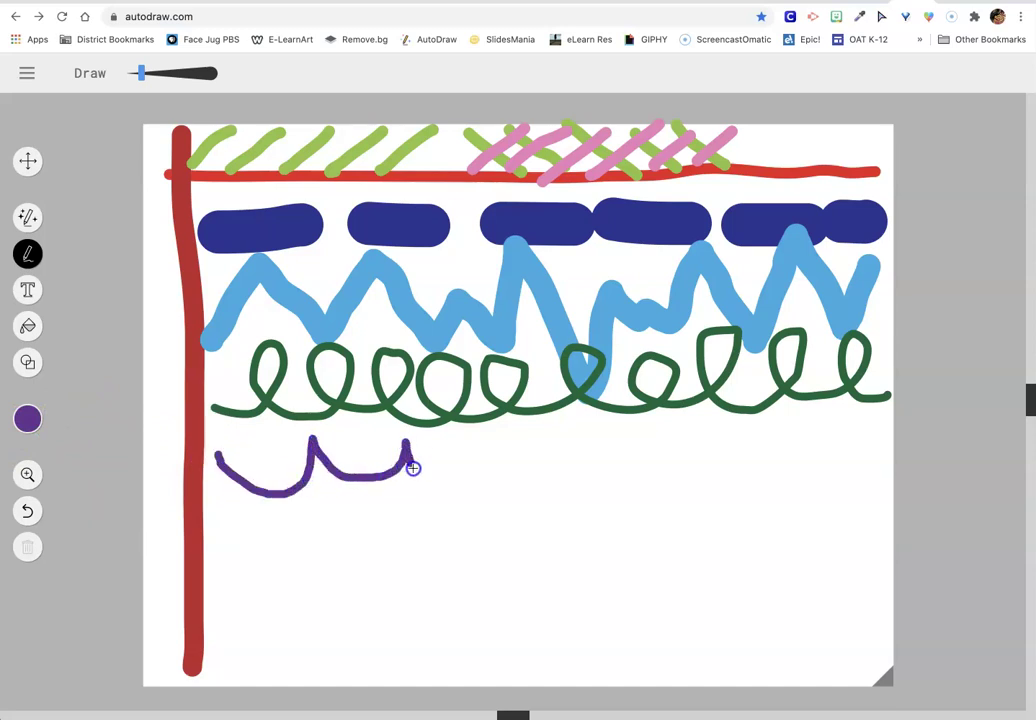
{"action": "mouse_move", "coordinate": [415, 473]}
{"action": "left_mouse_down"}
{"action": "mouse_move", "coordinate": [491, 491]}
{"action": "mouse_move", "coordinate": [516, 440]}
{"action": "mouse_move", "coordinate": [571, 488]}
{"action": "mouse_move", "coordinate": [627, 462]}
{"action": "mouse_move", "coordinate": [633, 443]}
{"action": "mouse_move", "coordinate": [663, 479]}
{"action": "mouse_move", "coordinate": [730, 451]}
{"action": "left_mouse_up"}
{"action": "left_click_drag", "start_coordinate": [861, 481], "coordinate": [879, 474]}
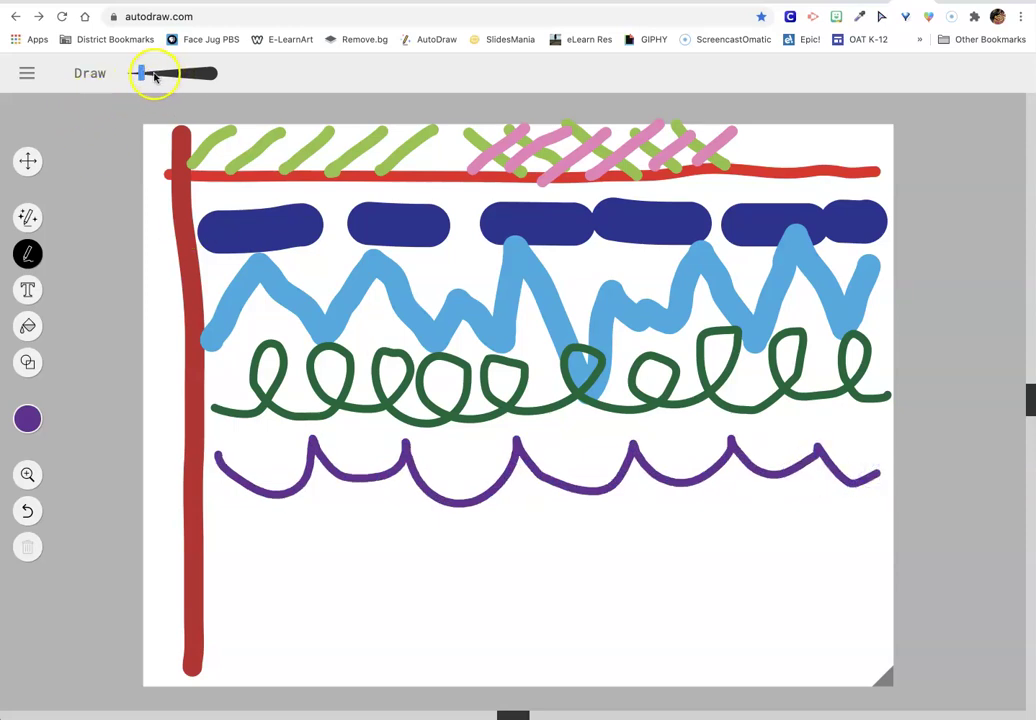
{"action": "left_click", "coordinate": [28, 420]}
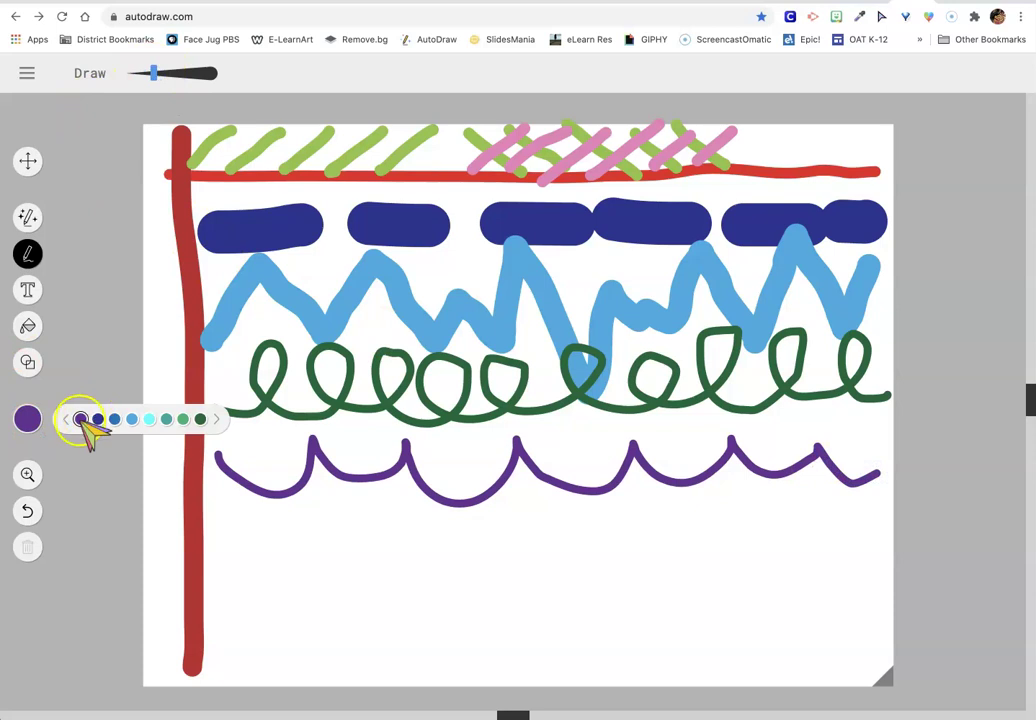
Step: Choose magenta and draw a thick arching line under the purple scallops
{"action": "scroll", "coordinate": [80, 425], "scroll_direction": "right", "scroll_amount": 3}
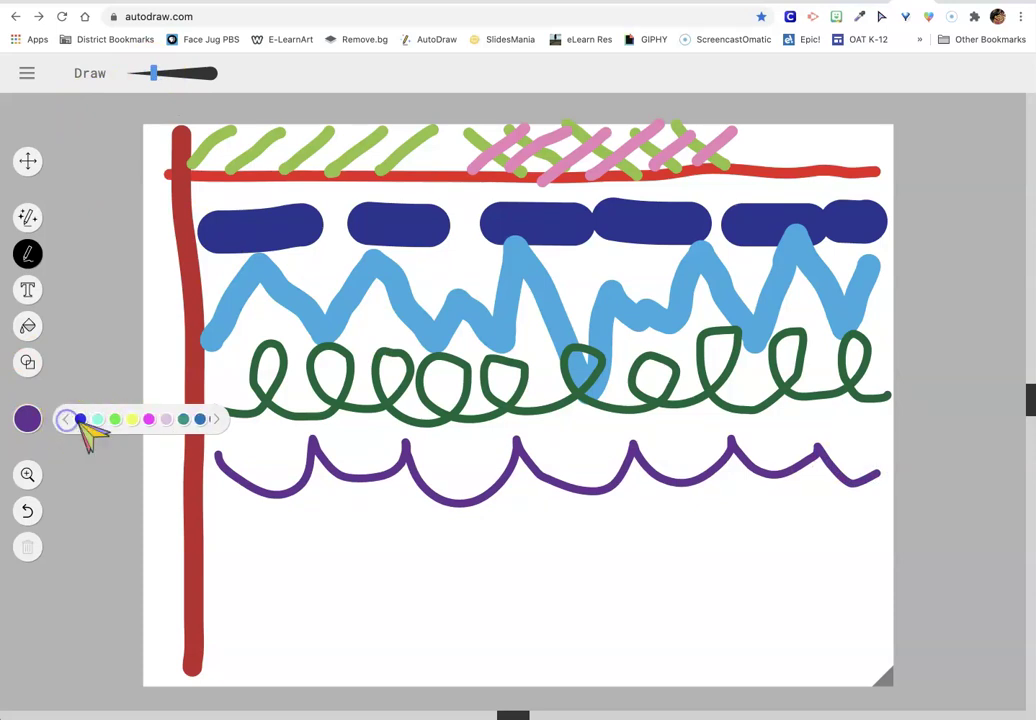
{"action": "left_click", "coordinate": [148, 419]}
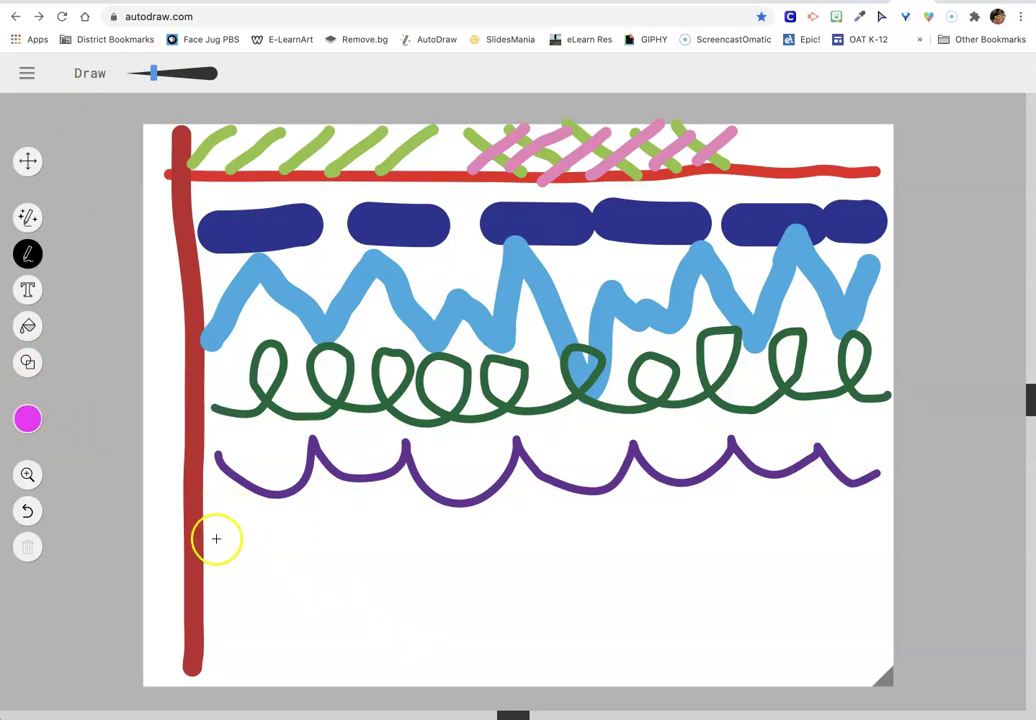
{"action": "mouse_move", "coordinate": [216, 540]}
{"action": "left_mouse_down"}
{"action": "mouse_move", "coordinate": [241, 512]}
{"action": "mouse_move", "coordinate": [277, 515]}
{"action": "mouse_move", "coordinate": [297, 539]}
{"action": "mouse_move", "coordinate": [317, 510]}
{"action": "mouse_move", "coordinate": [354, 509]}
{"action": "mouse_move", "coordinate": [386, 538]}
{"action": "mouse_move", "coordinate": [415, 505]}
{"action": "mouse_move", "coordinate": [467, 523]}
{"action": "mouse_move", "coordinate": [492, 552]}
{"action": "mouse_move", "coordinate": [528, 497]}
{"action": "mouse_move", "coordinate": [588, 521]}
{"action": "mouse_move", "coordinate": [606, 555]}
{"action": "mouse_move", "coordinate": [610, 524]}
{"action": "mouse_move", "coordinate": [666, 509]}
{"action": "mouse_move", "coordinate": [708, 550]}
{"action": "mouse_move", "coordinate": [722, 514]}
{"action": "mouse_move", "coordinate": [761, 512]}
{"action": "mouse_move", "coordinate": [807, 551]}
{"action": "mouse_move", "coordinate": [805, 513]}
{"action": "mouse_move", "coordinate": [851, 502]}
{"action": "mouse_move", "coordinate": [888, 520]}
{"action": "left_mouse_up"}
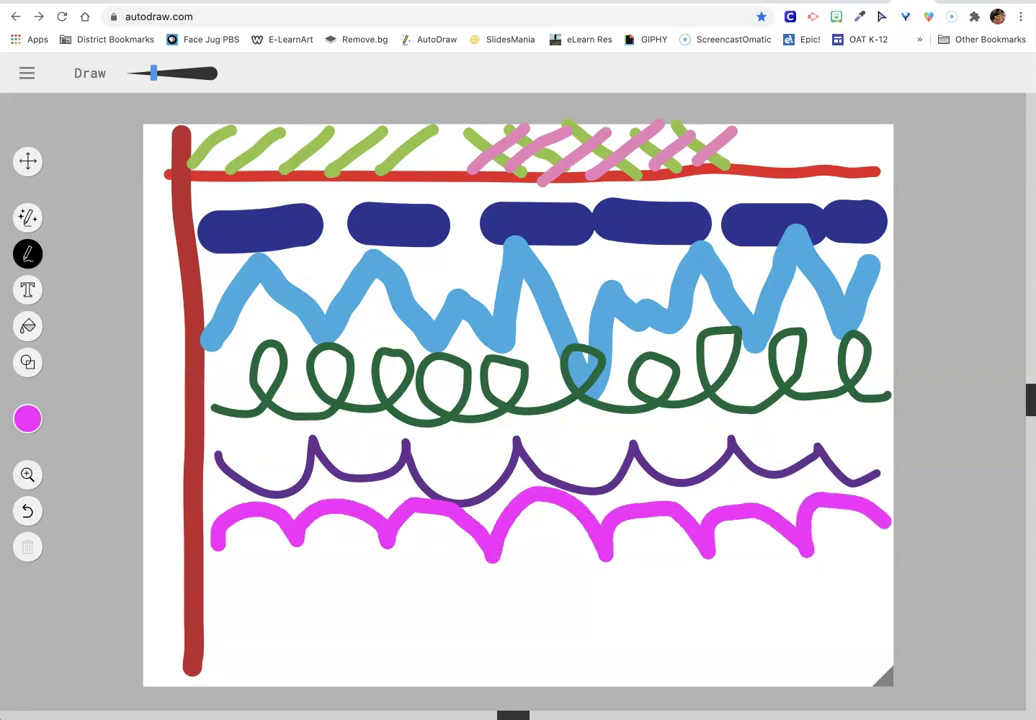
Step: Choose yellow and draw a square-wave line beneath the magenta arches
{"action": "left_click", "coordinate": [27, 418]}
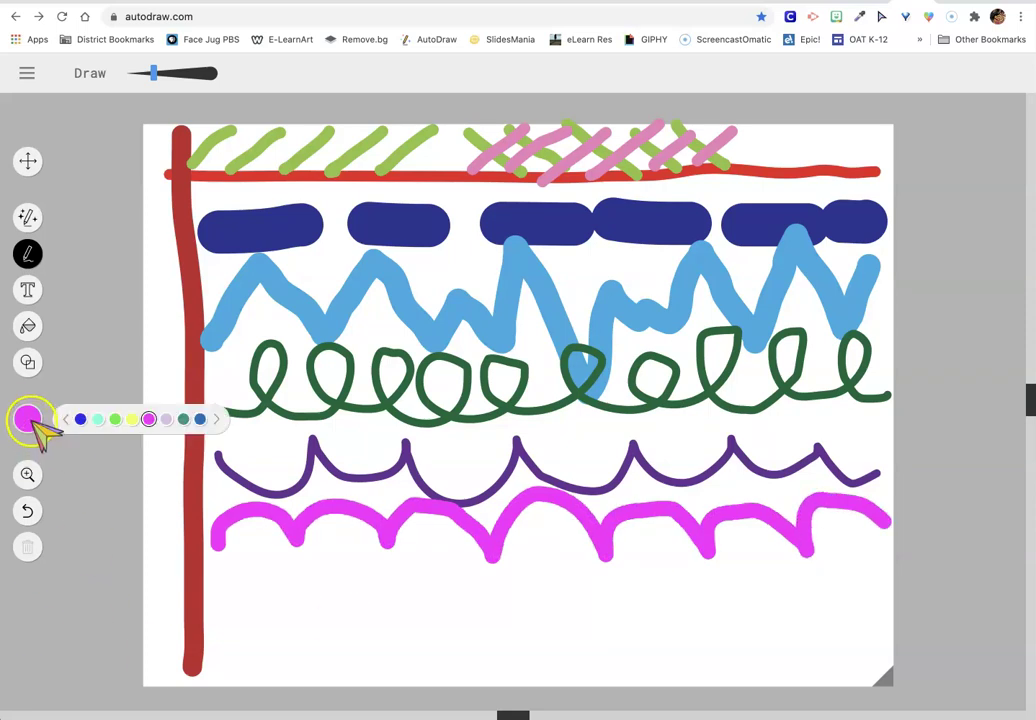
{"action": "left_click", "coordinate": [132, 419]}
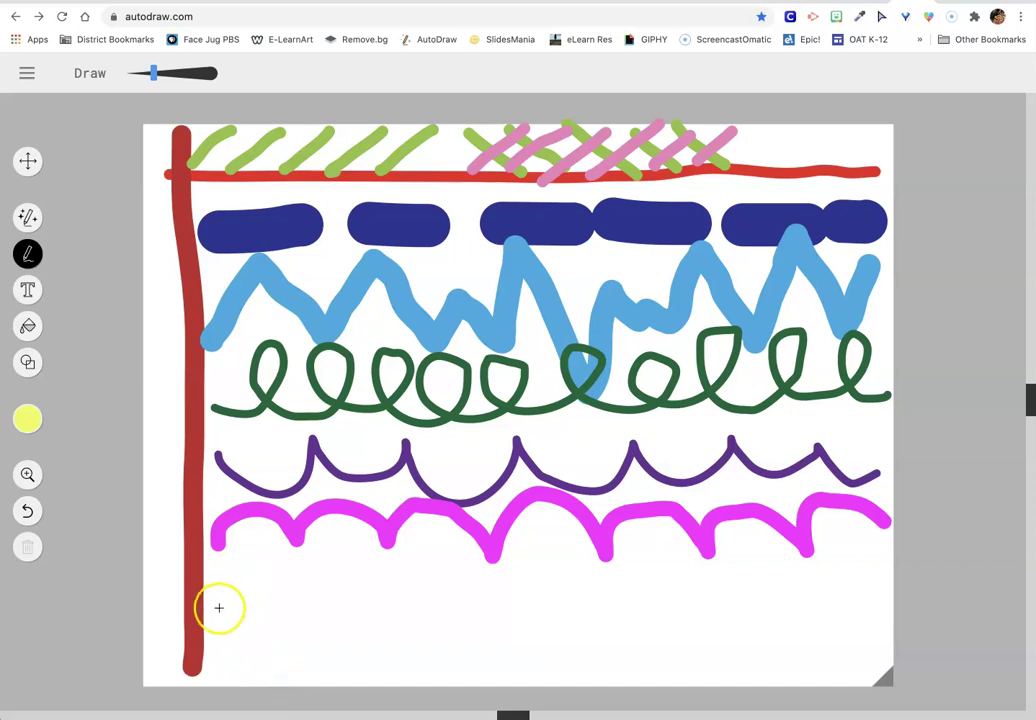
{"action": "mouse_move", "coordinate": [215, 601]}
{"action": "left_mouse_down"}
{"action": "mouse_move", "coordinate": [218, 556]}
{"action": "mouse_move", "coordinate": [292, 558]}
{"action": "mouse_move", "coordinate": [300, 599]}
{"action": "mouse_move", "coordinate": [355, 595]}
{"action": "mouse_move", "coordinate": [353, 550]}
{"action": "mouse_move", "coordinate": [389, 555]}
{"action": "left_mouse_up"}
{"action": "mouse_move", "coordinate": [432, 595]}
{"action": "left_mouse_down"}
{"action": "mouse_move", "coordinate": [497, 588]}
{"action": "mouse_move", "coordinate": [497, 549]}
{"action": "mouse_move", "coordinate": [565, 542]}
{"action": "mouse_move", "coordinate": [579, 592]}
{"action": "mouse_move", "coordinate": [645, 586]}
{"action": "mouse_move", "coordinate": [642, 545]}
{"action": "mouse_move", "coordinate": [694, 545]}
{"action": "mouse_move", "coordinate": [712, 593]}
{"action": "mouse_move", "coordinate": [756, 580]}
{"action": "mouse_move", "coordinate": [746, 542]}
{"action": "mouse_move", "coordinate": [803, 543]}
{"action": "mouse_move", "coordinate": [830, 583]}
{"action": "mouse_move", "coordinate": [860, 571]}
{"action": "mouse_move", "coordinate": [855, 540]}
{"action": "mouse_move", "coordinate": [900, 540]}
{"action": "left_mouse_up"}
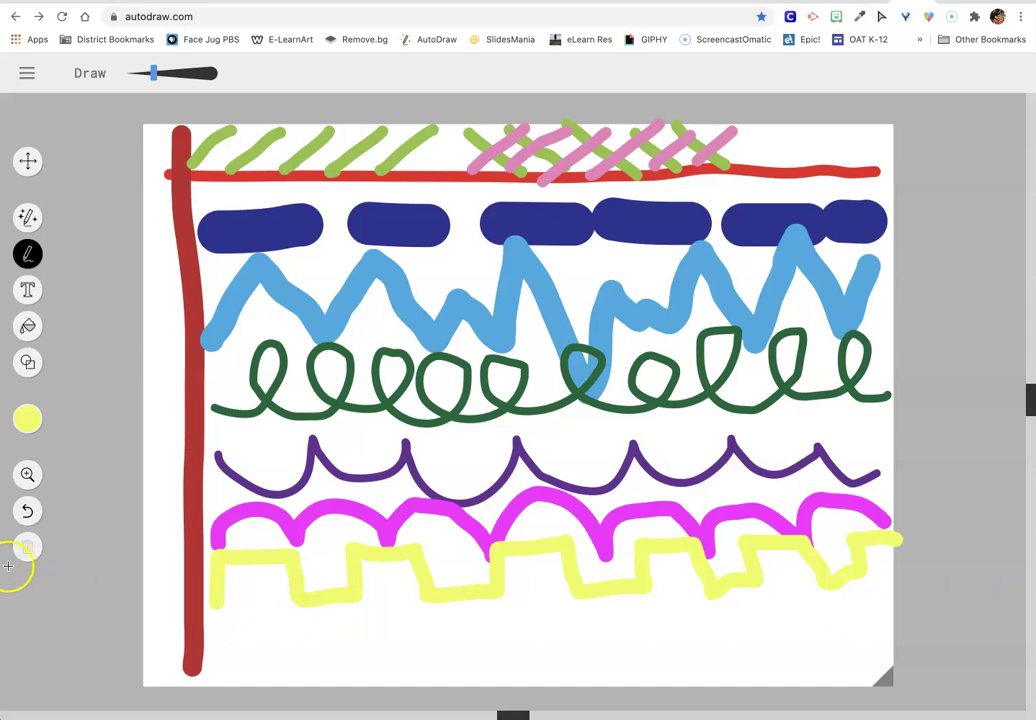
{"action": "left_click_drag", "start_coordinate": [217, 553], "coordinate": [217, 605]}
Step: Select blue and set the Shape tool to circles
{"action": "left_click", "coordinate": [27, 418]}
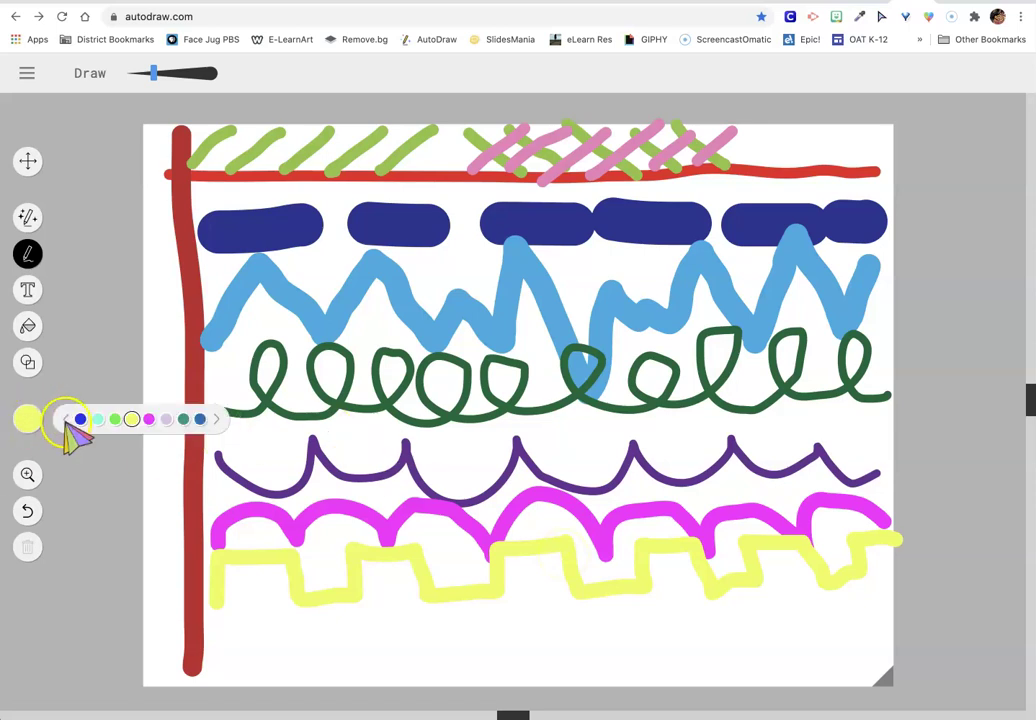
{"action": "left_click", "coordinate": [80, 419]}
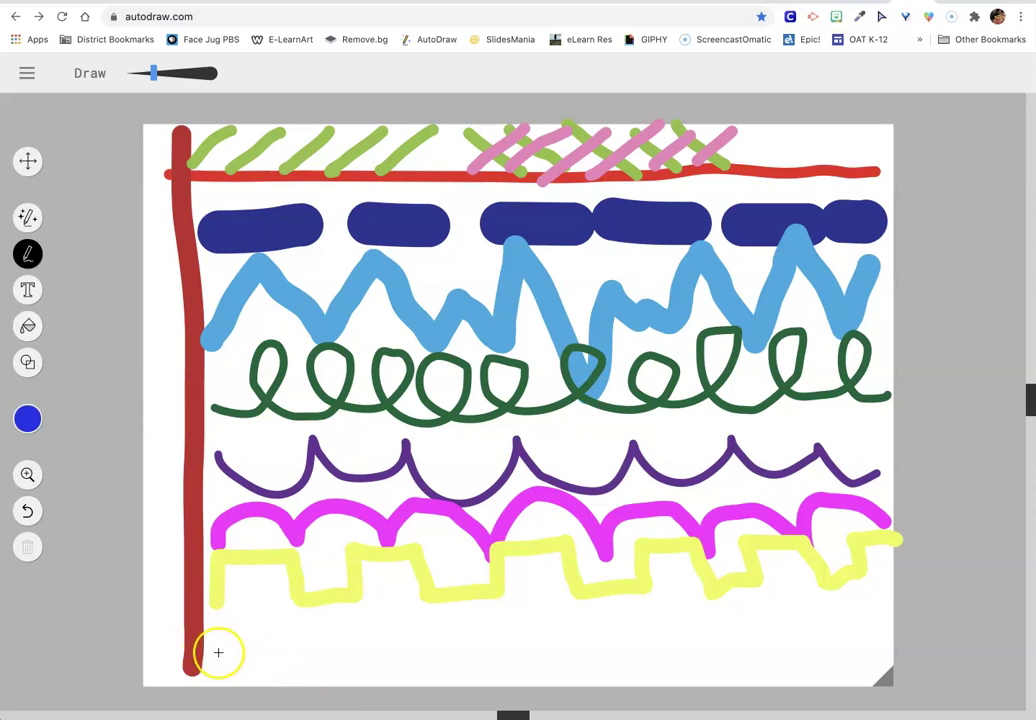
{"action": "left_click", "coordinate": [30, 366]}
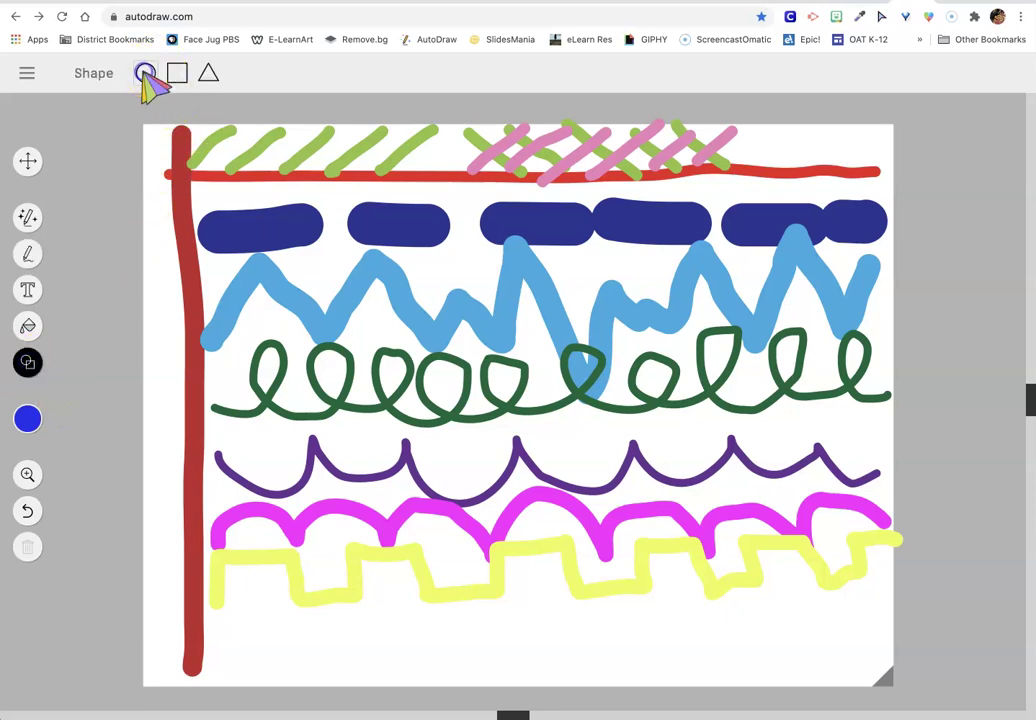
{"action": "left_click", "coordinate": [145, 75]}
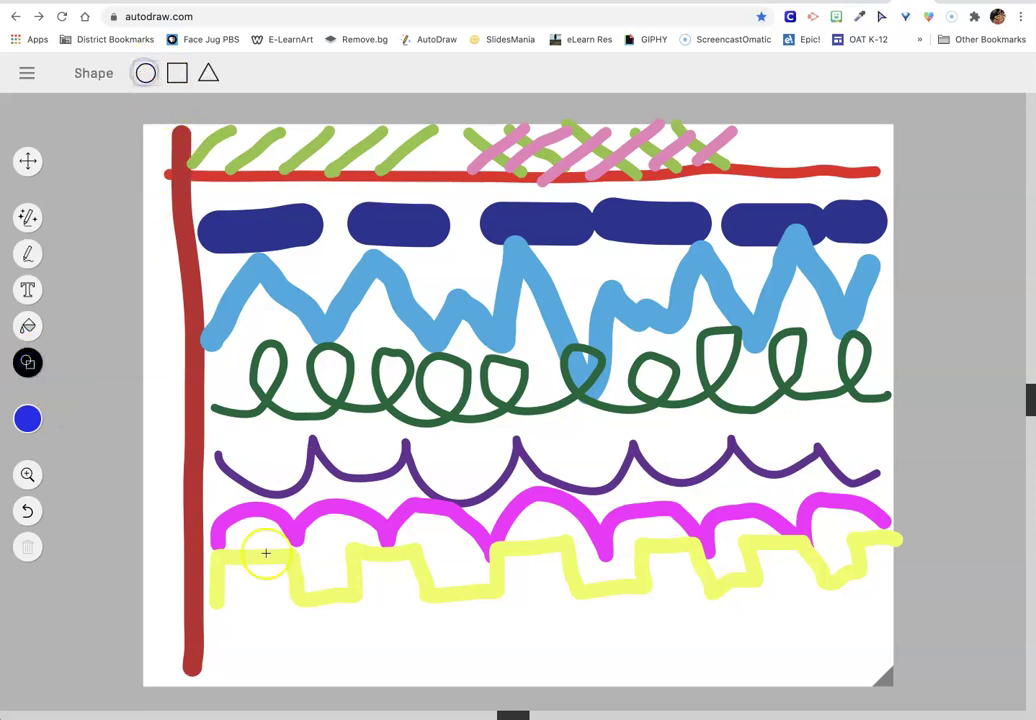
Step: Place a row of shrinking blue circles along the bottom, ending in a tiny one
{"action": "left_click", "coordinate": [223, 626]}
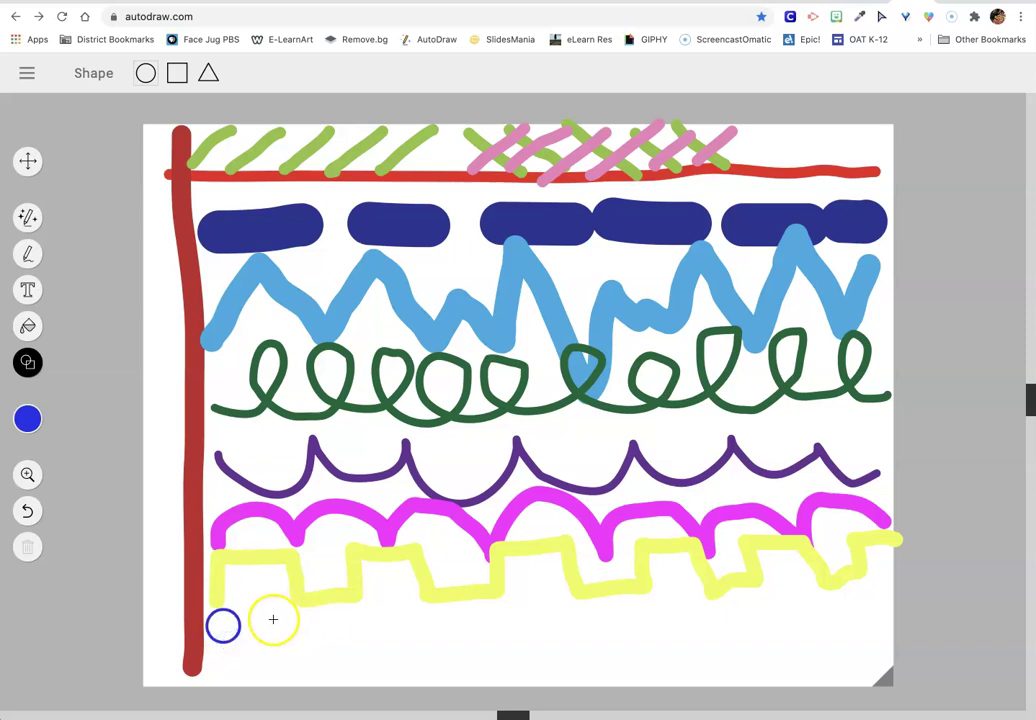
{"action": "left_click_drag", "start_coordinate": [273, 619], "coordinate": [282, 638]}
{"action": "left_click", "coordinate": [327, 624]}
{"action": "left_click", "coordinate": [370, 624]}
{"action": "left_click", "coordinate": [418, 620]}
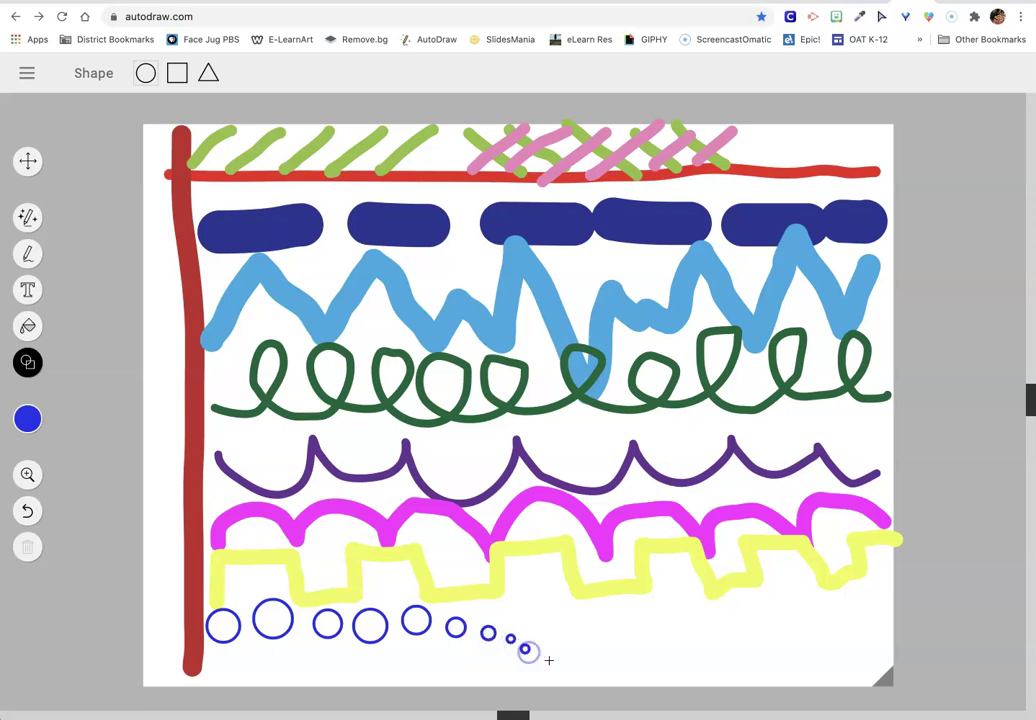
{"action": "left_click_drag", "start_coordinate": [528, 650], "coordinate": [545, 661]}
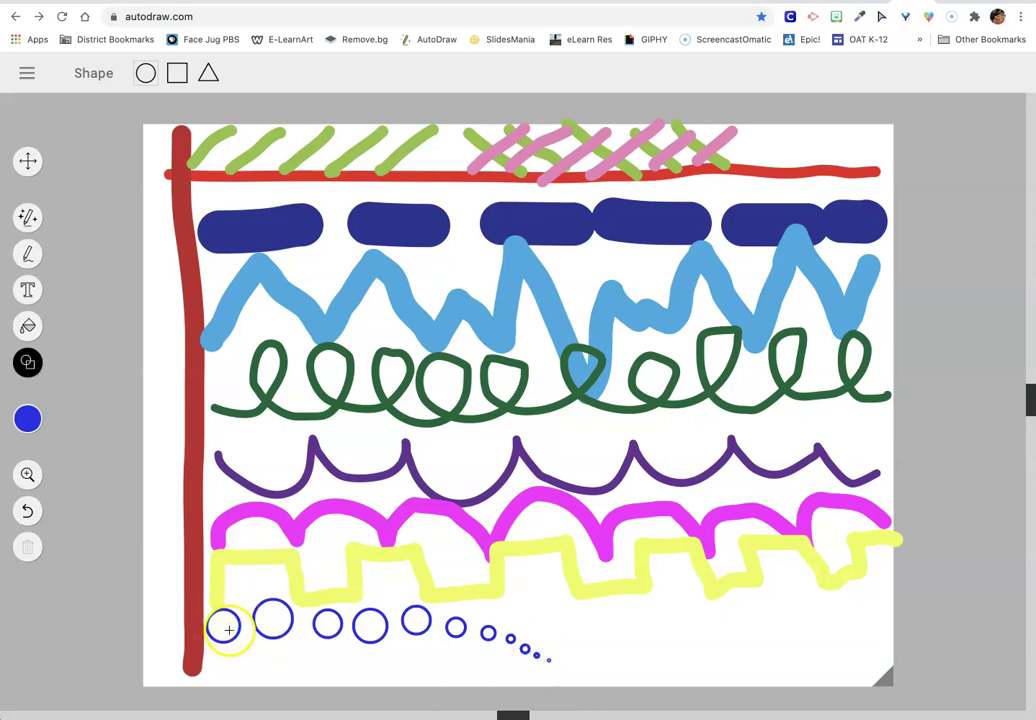
Step: With the Fill tool and mint, fill the seven circles and the canvas background
{"action": "left_click", "coordinate": [28, 328]}
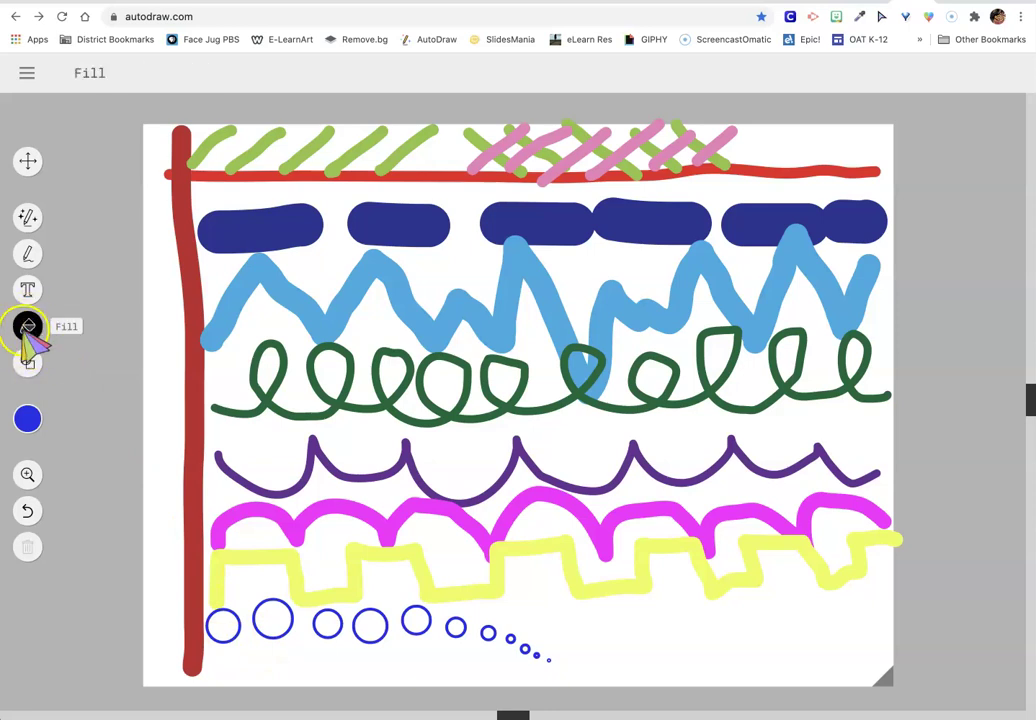
{"action": "left_click", "coordinate": [30, 421]}
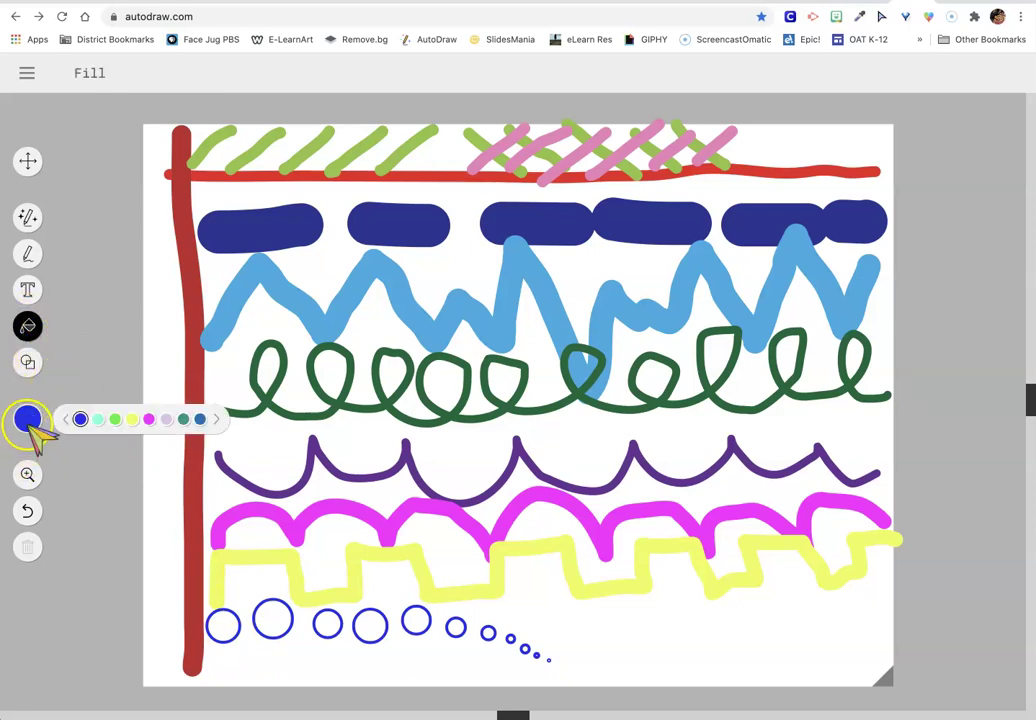
{"action": "left_click", "coordinate": [97, 419]}
{"action": "left_click", "coordinate": [223, 625]}
{"action": "left_click", "coordinate": [282, 617]}
{"action": "left_click", "coordinate": [328, 623]}
{"action": "left_click", "coordinate": [372, 625]}
{"action": "left_click", "coordinate": [416, 621]}
{"action": "left_click", "coordinate": [455, 627]}
{"action": "left_click", "coordinate": [488, 632]}
{"action": "left_click", "coordinate": [561, 625]}
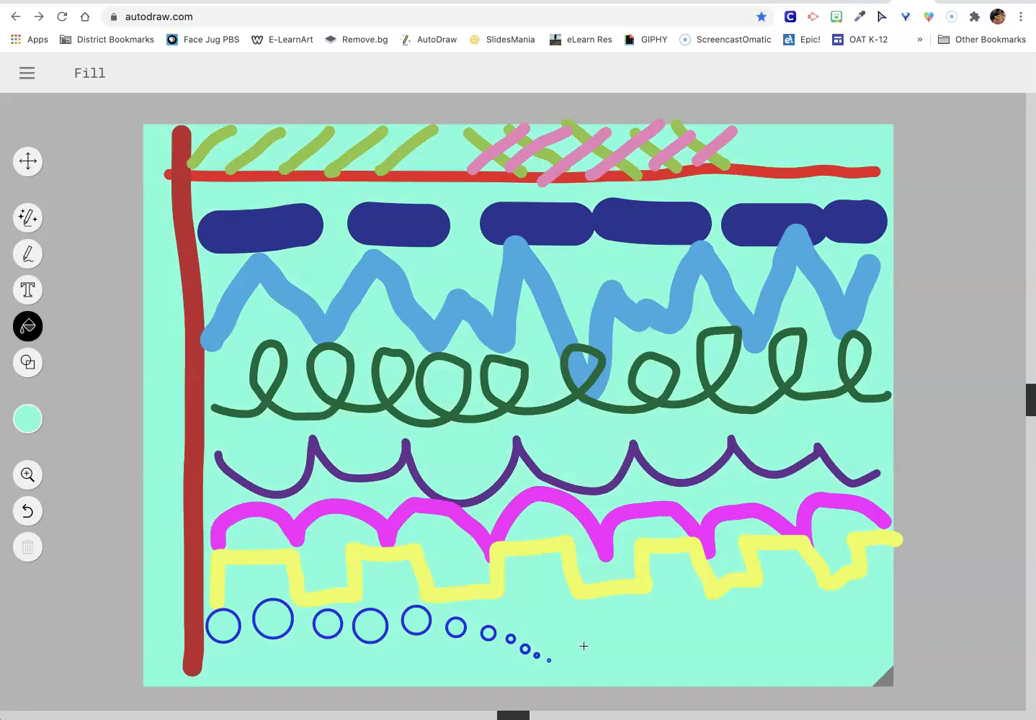
Step: Choose white and fill the bottom row of circles white
{"action": "left_click", "coordinate": [30, 418]}
{"action": "left_click", "coordinate": [65, 419]}
{"action": "left_click", "coordinate": [66, 419]}
{"action": "left_click", "coordinate": [66, 419]}
{"action": "left_click", "coordinate": [65, 419]}
{"action": "left_click", "coordinate": [185, 430]}
{"action": "left_click", "coordinate": [30, 419]}
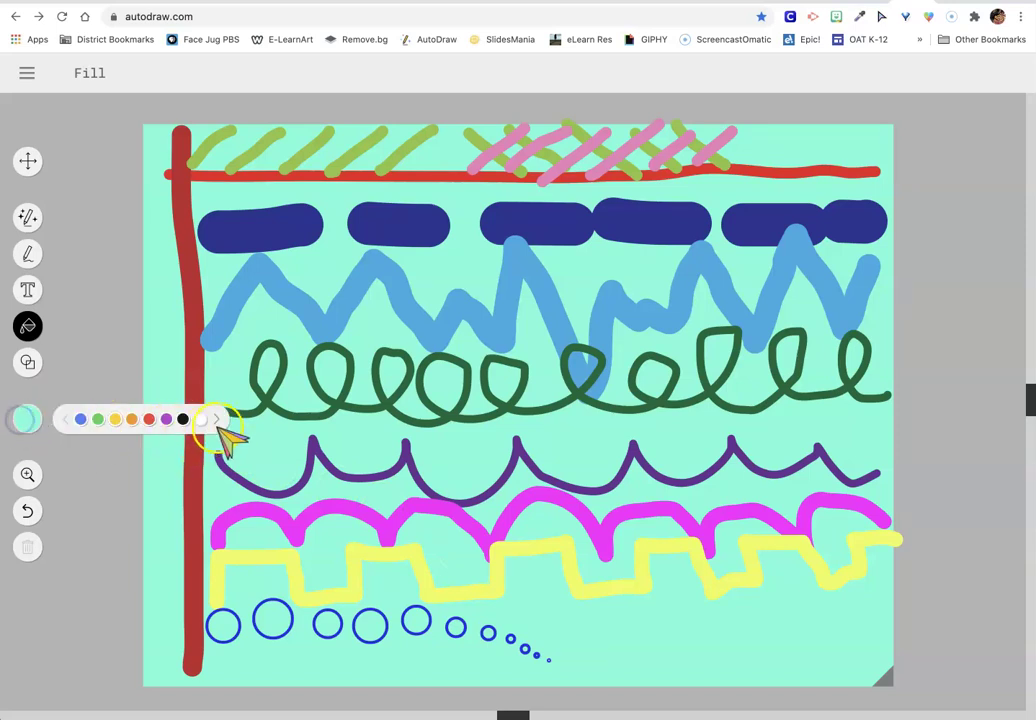
{"action": "left_click", "coordinate": [202, 420]}
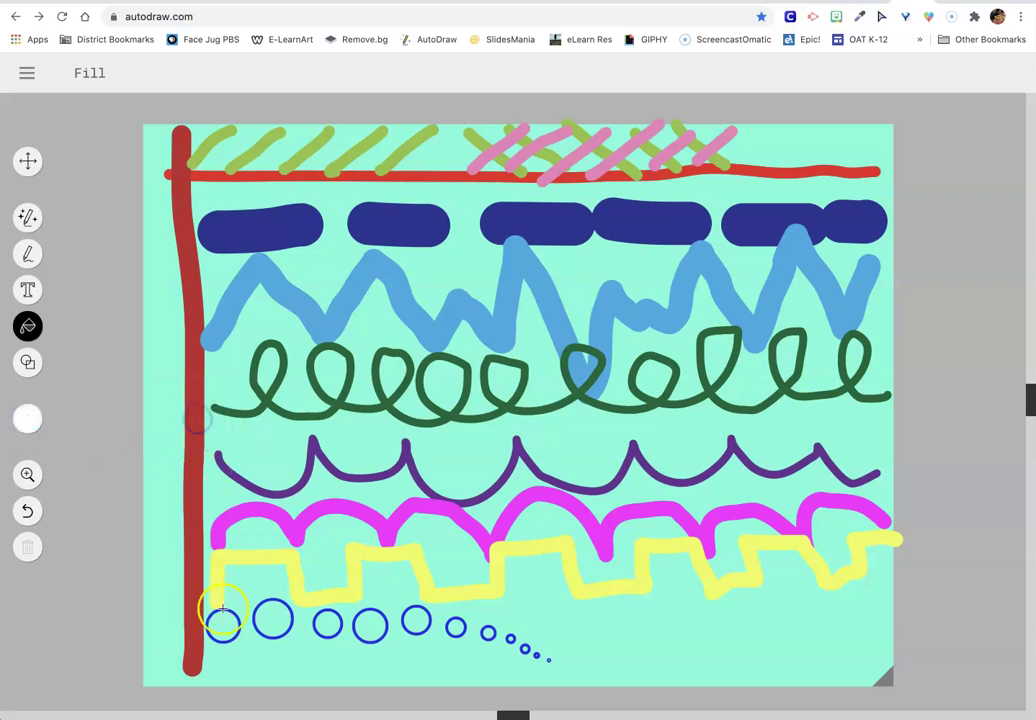
{"action": "left_click", "coordinate": [273, 619]}
{"action": "left_click", "coordinate": [416, 620]}
{"action": "left_click", "coordinate": [455, 628]}
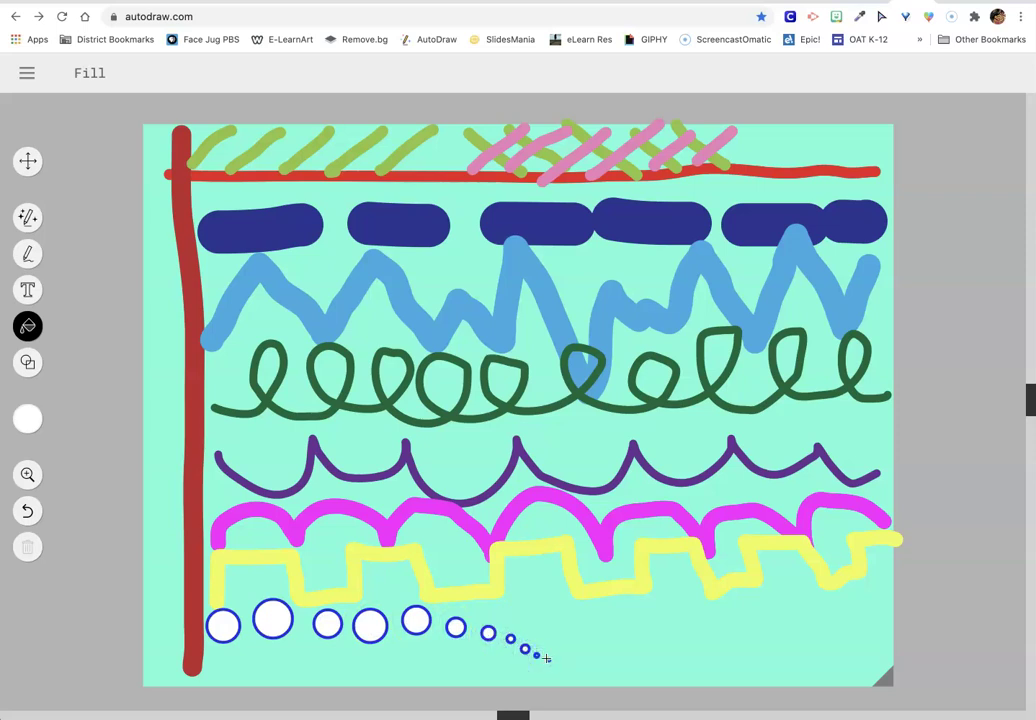
Step: Select purple, fill the background purple, then undo to restore the mint background
{"action": "left_click", "coordinate": [27, 418]}
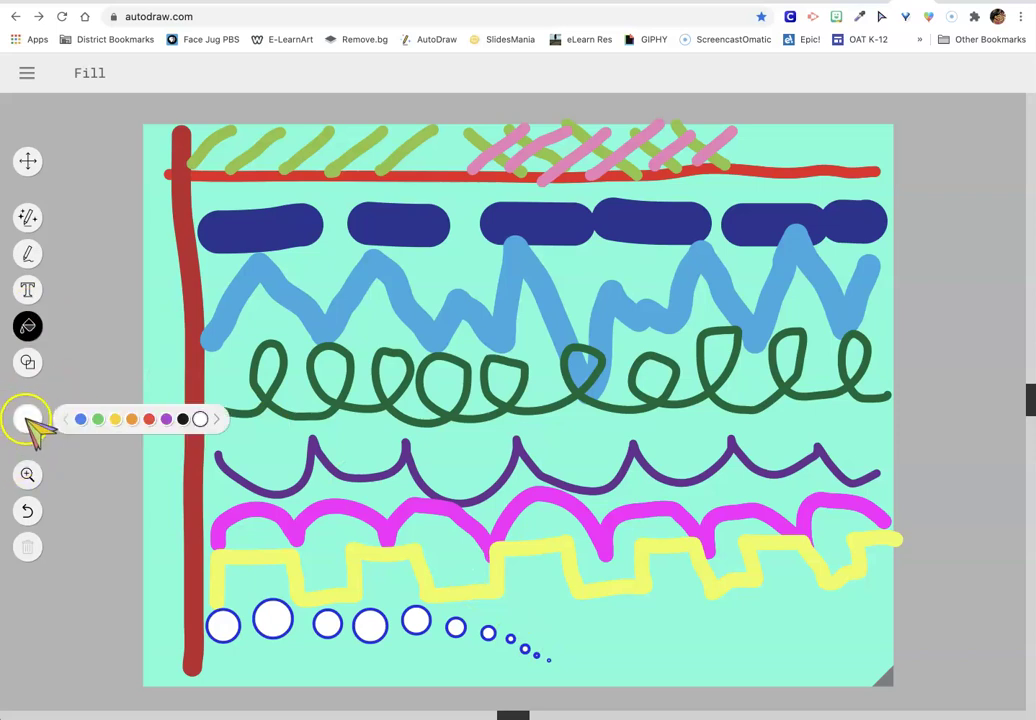
{"action": "left_click", "coordinate": [97, 419]}
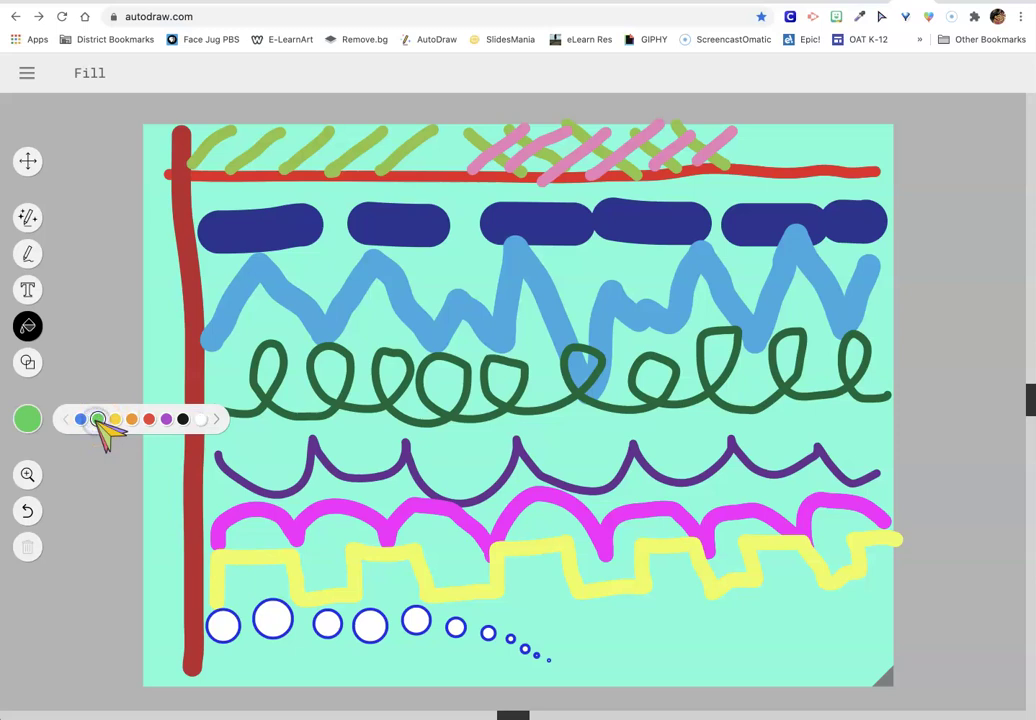
{"action": "left_click", "coordinate": [166, 420]}
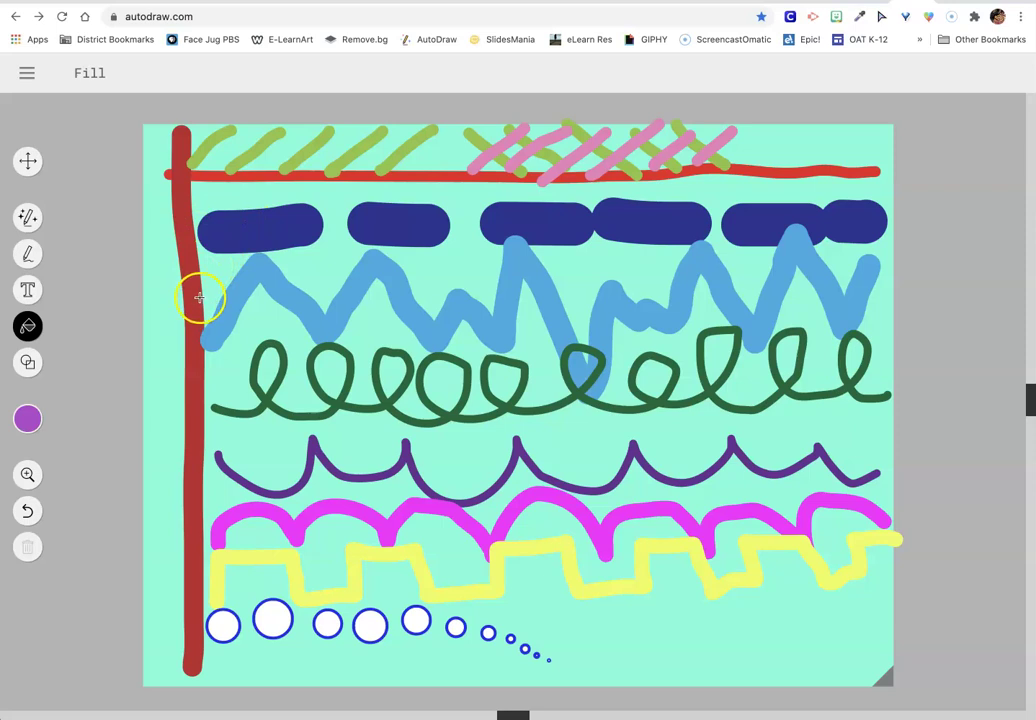
{"action": "left_click", "coordinate": [557, 637]}
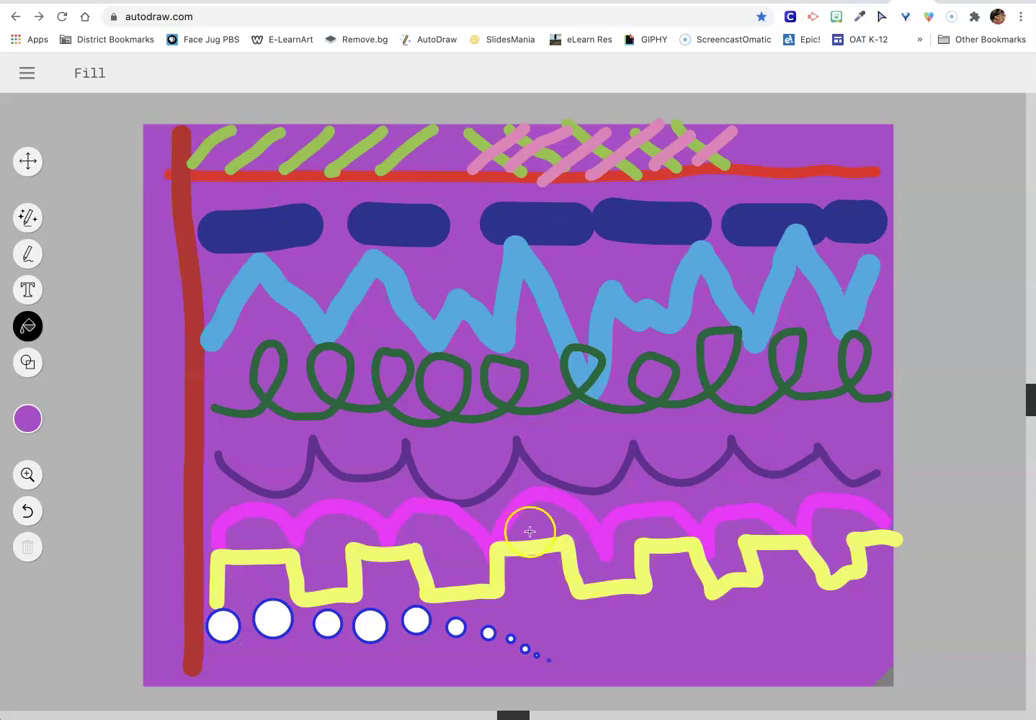
{"action": "left_click", "coordinate": [28, 512]}
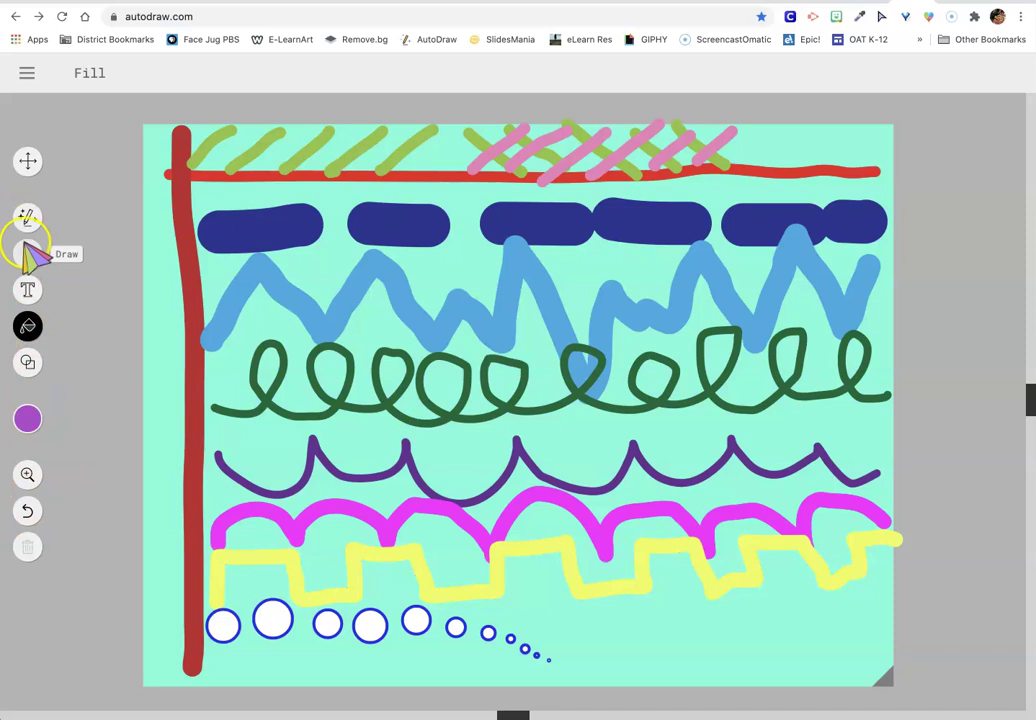
Step: With the Draw tool at minimum brush size, draw a thin looping purple line to the top right, then select black
{"action": "left_click", "coordinate": [28, 254]}
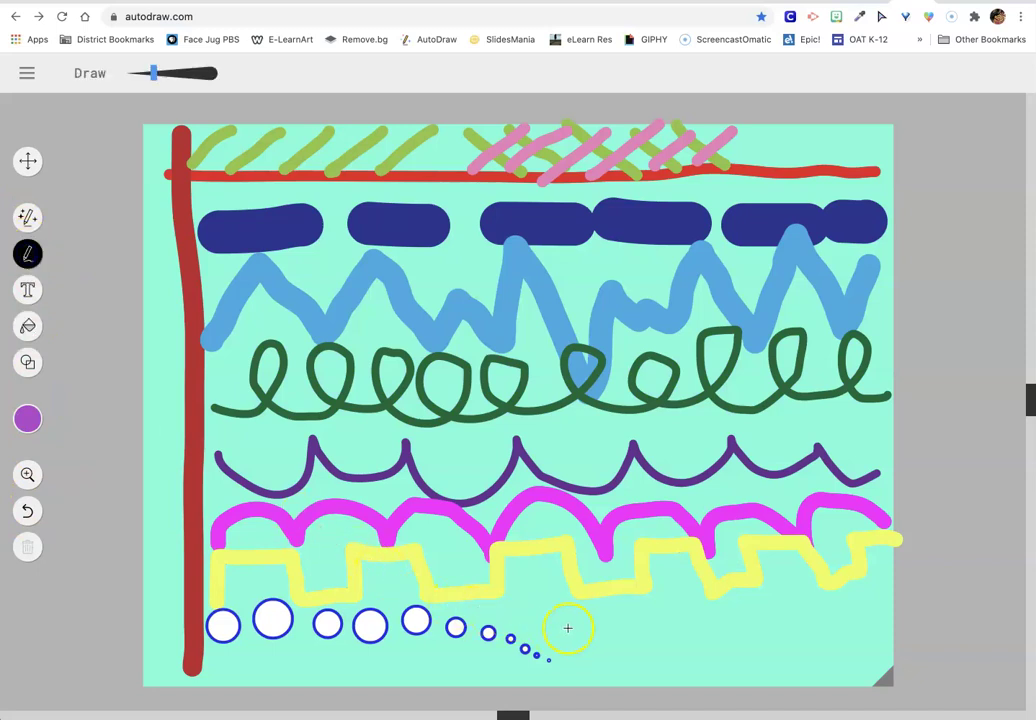
{"action": "mouse_move", "coordinate": [508, 597]}
{"action": "left_mouse_down"}
{"action": "mouse_move", "coordinate": [603, 585]}
{"action": "mouse_move", "coordinate": [587, 615]}
{"action": "left_mouse_up"}
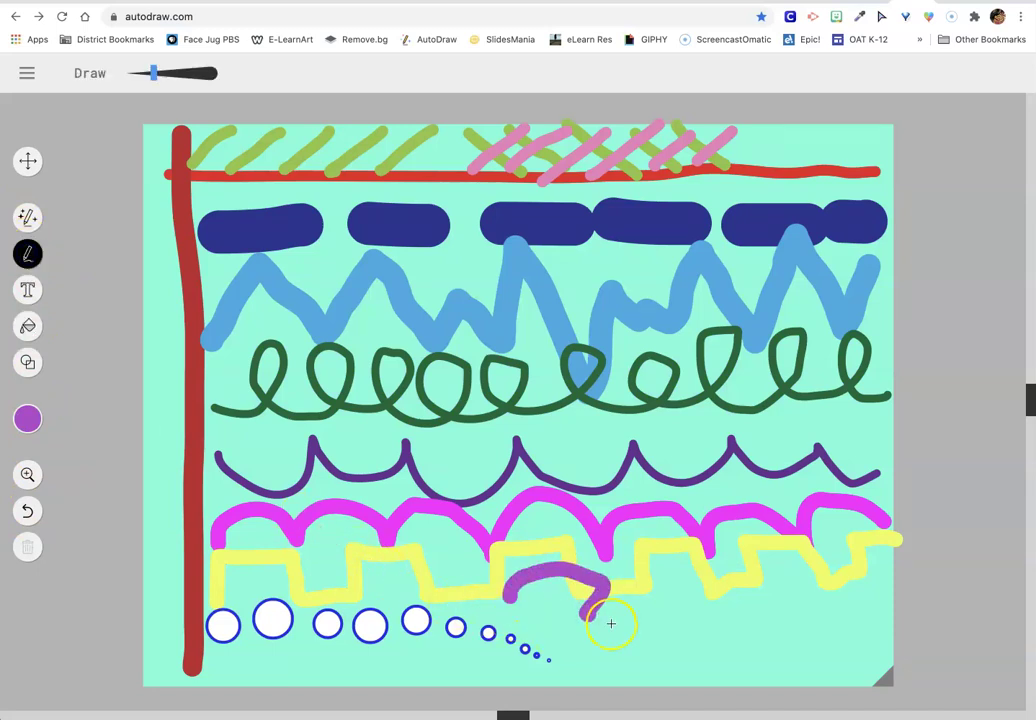
{"action": "left_click", "coordinate": [29, 513]}
{"action": "left_click_drag", "start_coordinate": [141, 77], "coordinate": [140, 73]}
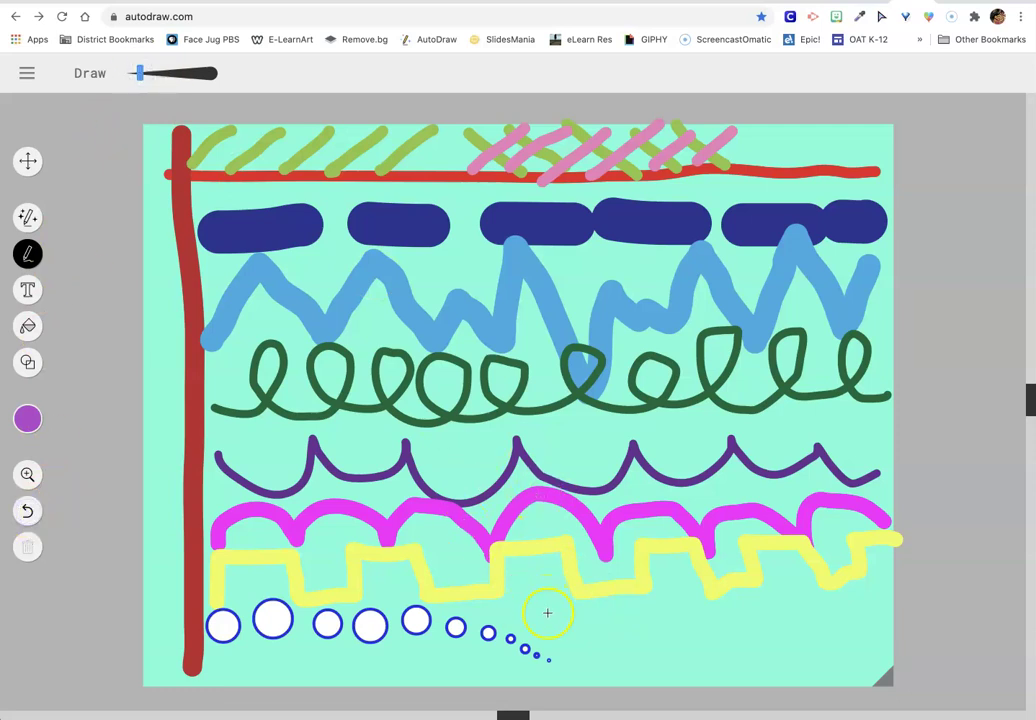
{"action": "mouse_move", "coordinate": [547, 612]}
{"action": "left_mouse_down"}
{"action": "mouse_move", "coordinate": [615, 622]}
{"action": "mouse_move", "coordinate": [615, 590]}
{"action": "mouse_move", "coordinate": [728, 562]}
{"action": "mouse_move", "coordinate": [752, 645]}
{"action": "mouse_move", "coordinate": [814, 437]}
{"action": "mouse_move", "coordinate": [659, 417]}
{"action": "mouse_move", "coordinate": [622, 298]}
{"action": "mouse_move", "coordinate": [696, 192]}
{"action": "mouse_move", "coordinate": [668, 224]}
{"action": "mouse_move", "coordinate": [789, 180]}
{"action": "mouse_move", "coordinate": [932, 218]}
{"action": "left_mouse_up"}
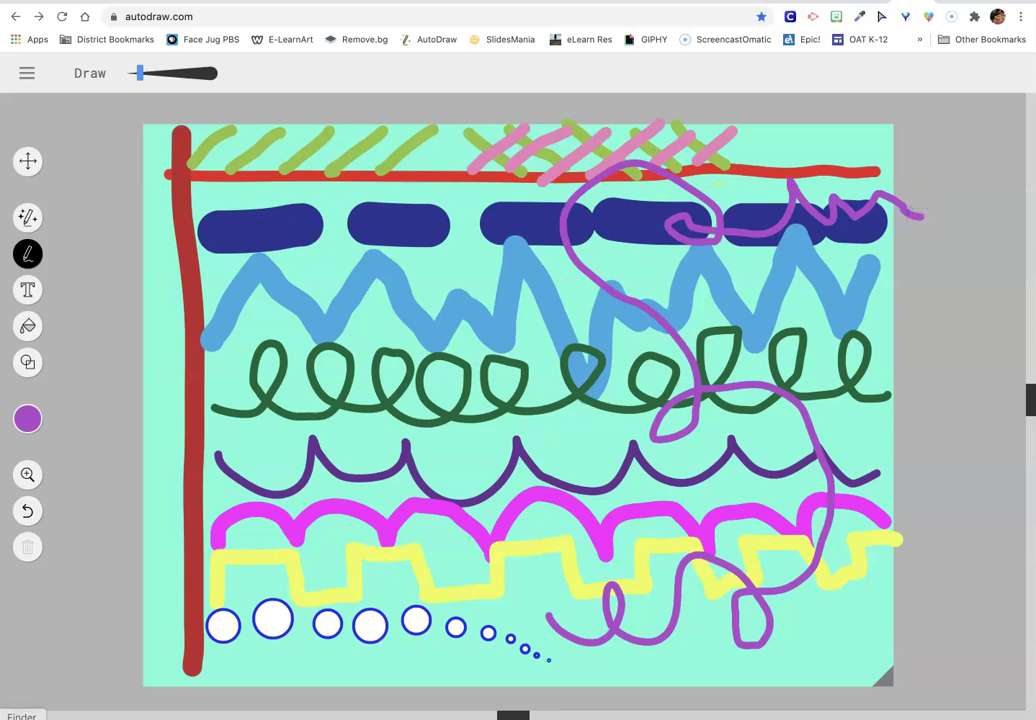
{"action": "left_click", "coordinate": [27, 419]}
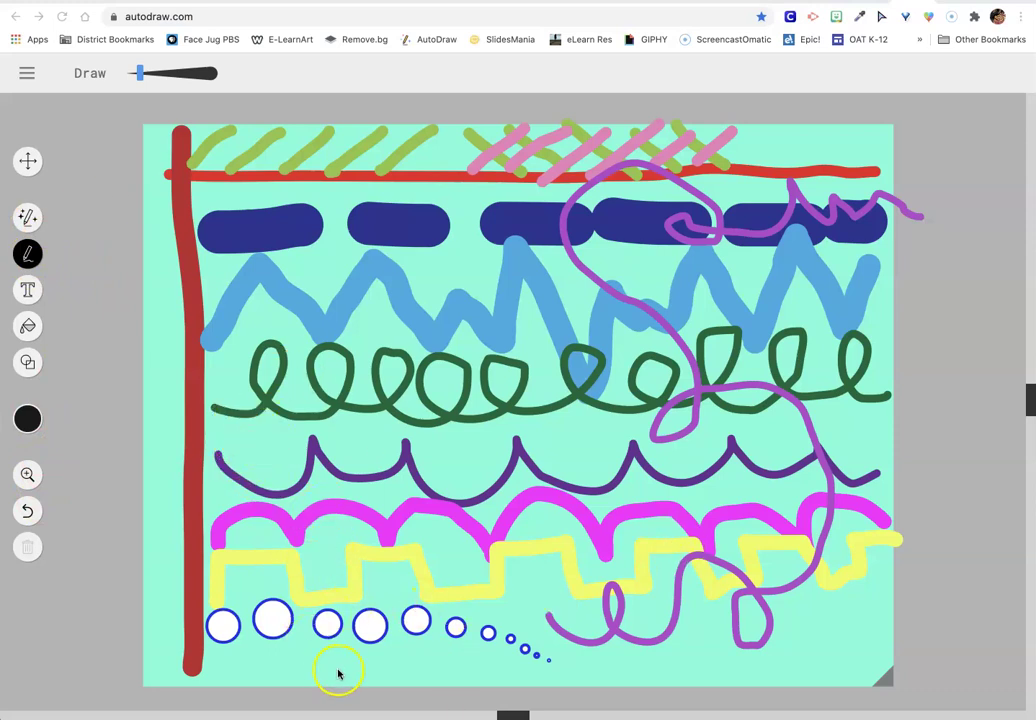
Step: Draw a black squiggle beneath the row of white circles, then undo it
{"action": "left_click_drag", "start_coordinate": [280, 648], "coordinate": [261, 666]}
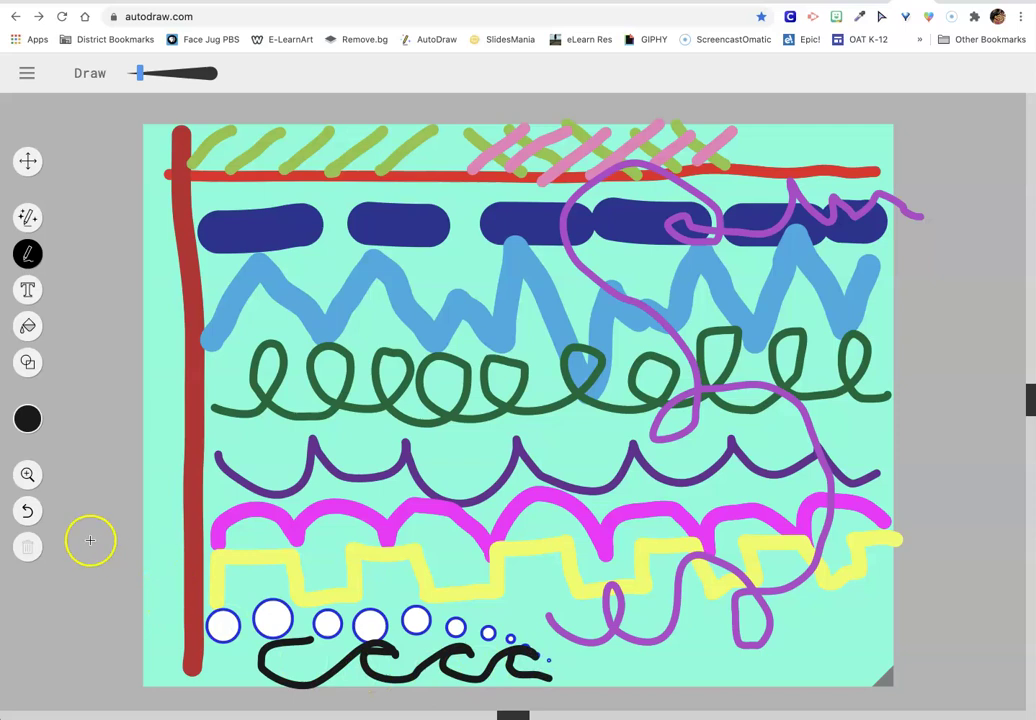
{"action": "left_click", "coordinate": [27, 511]}
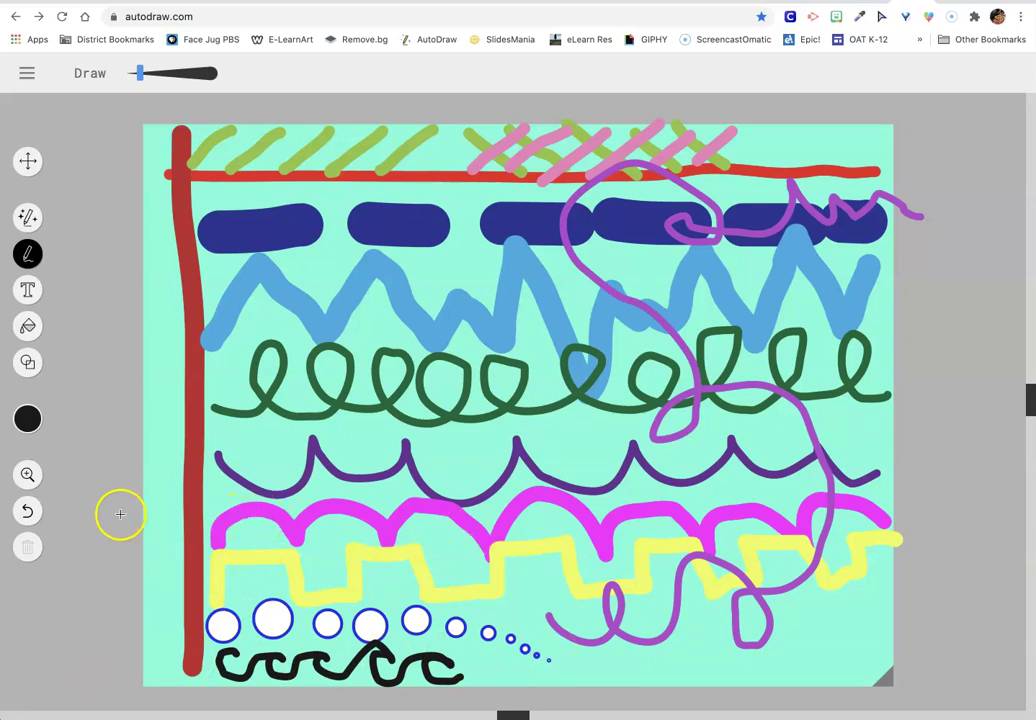
Step: Use Start over's first blank page to clear the canvas, then select the Draw tool
{"action": "left_click", "coordinate": [27, 73]}
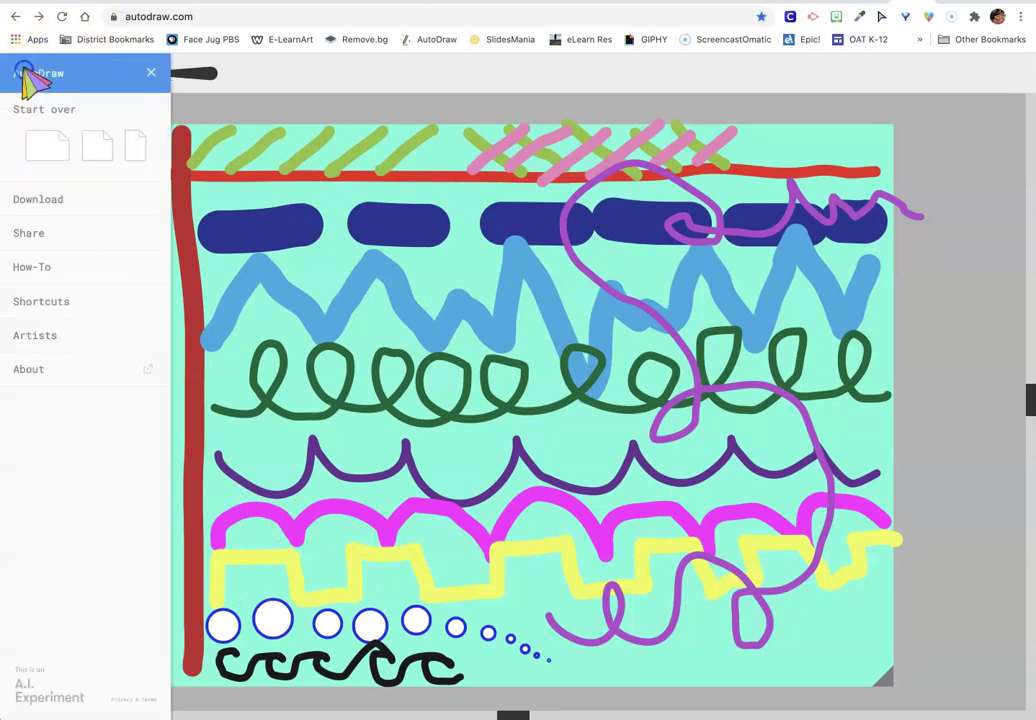
{"action": "left_click", "coordinate": [47, 146]}
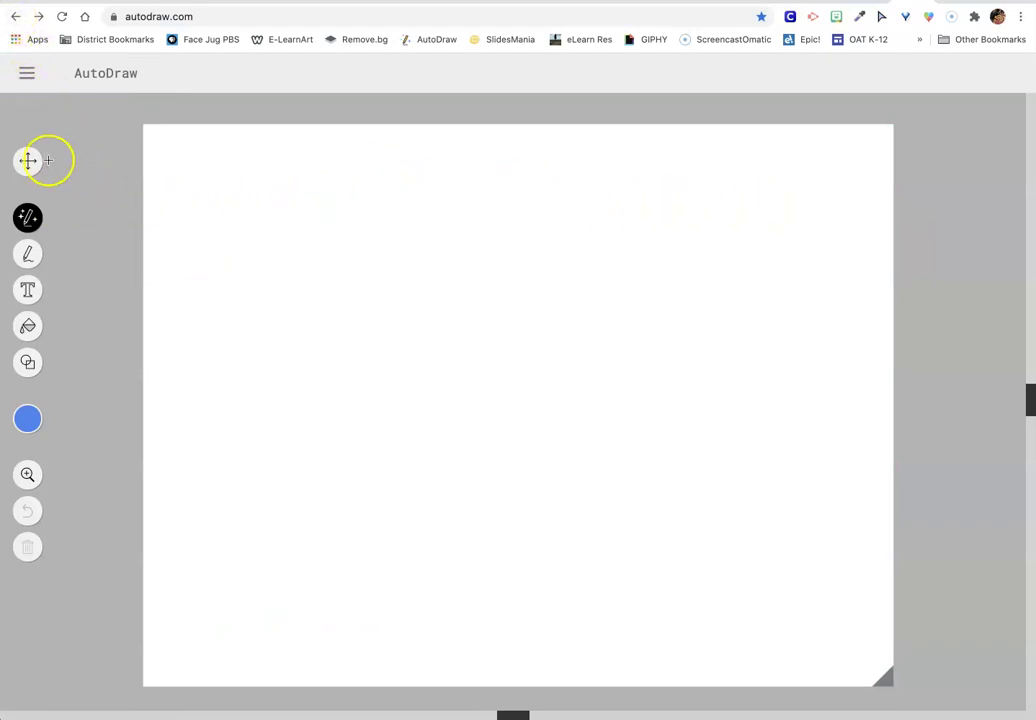
{"action": "left_click", "coordinate": [26, 255]}
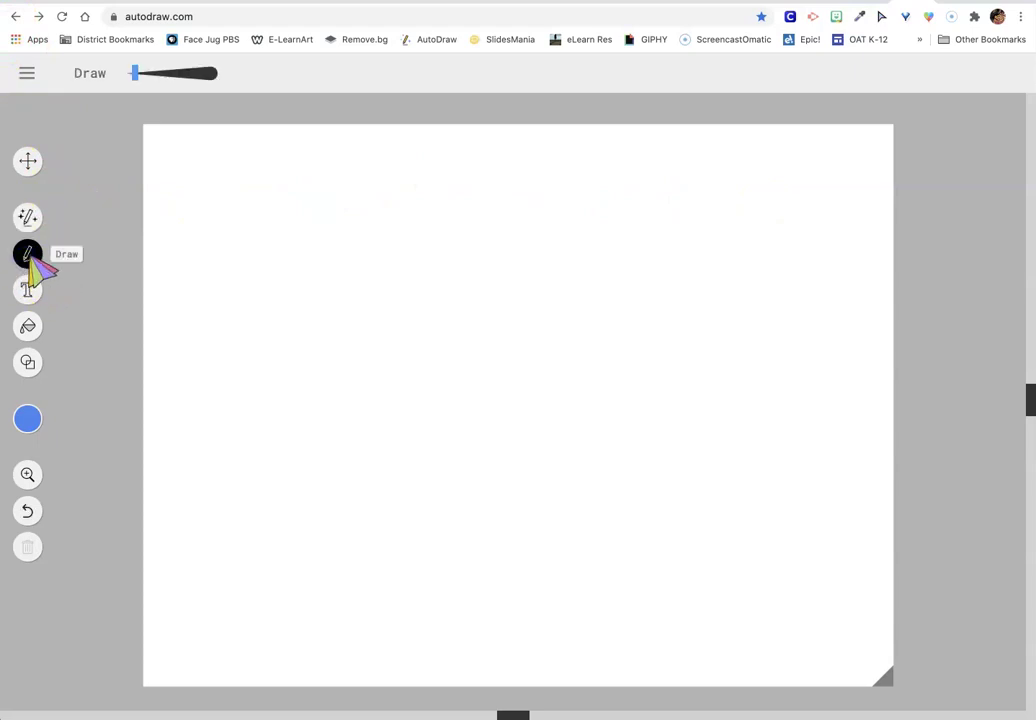